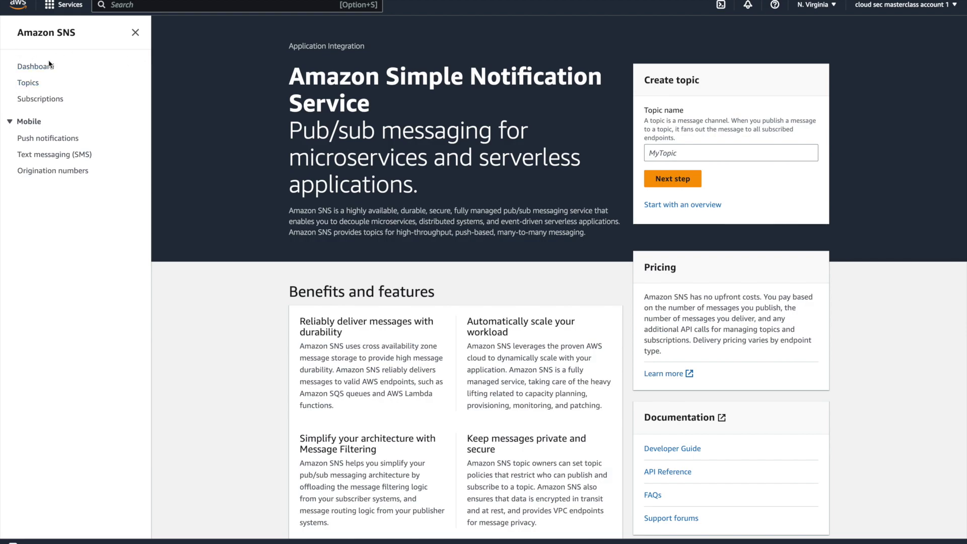
Step: Open the SNS Topics list, which shows no topics yet
{"action": "left_click", "coordinate": [26, 84]}
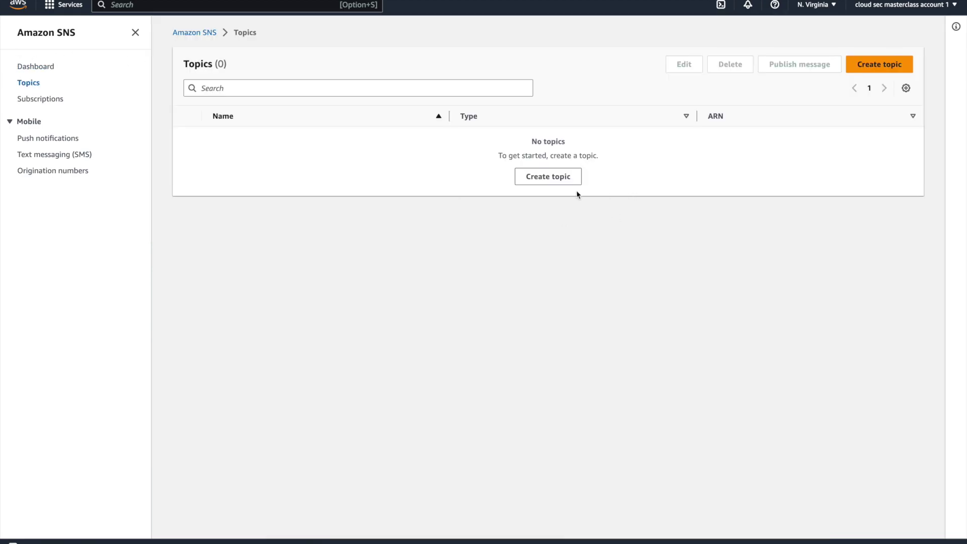
Step: Start a new topic and pick the Standard type after noting FIFO's ordering and SQS-only limits
{"action": "left_click", "coordinate": [563, 184]}
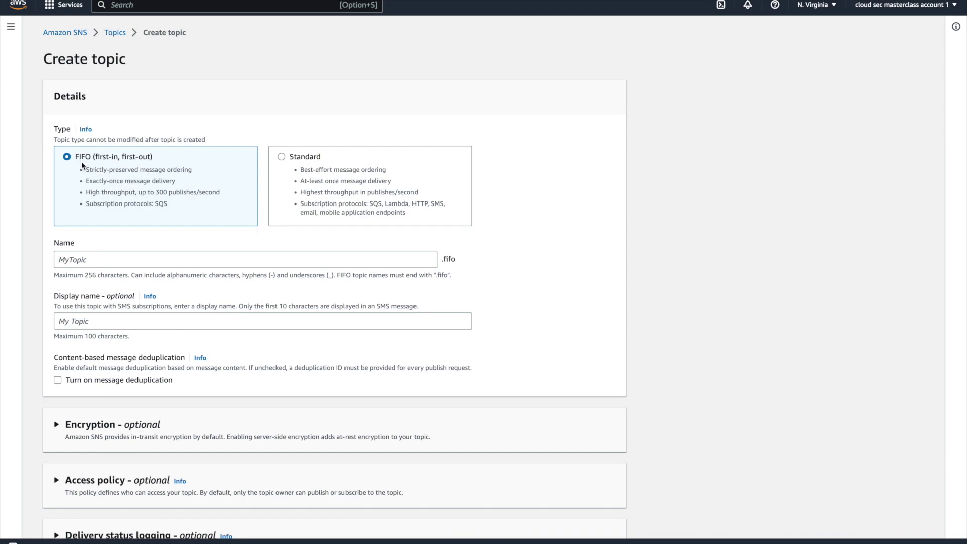
{"action": "mouse_move", "coordinate": [88, 170]}
{"action": "left_mouse_down"}
{"action": "mouse_move", "coordinate": [172, 157]}
{"action": "mouse_move", "coordinate": [195, 174]}
{"action": "mouse_move", "coordinate": [88, 186]}
{"action": "left_mouse_up"}
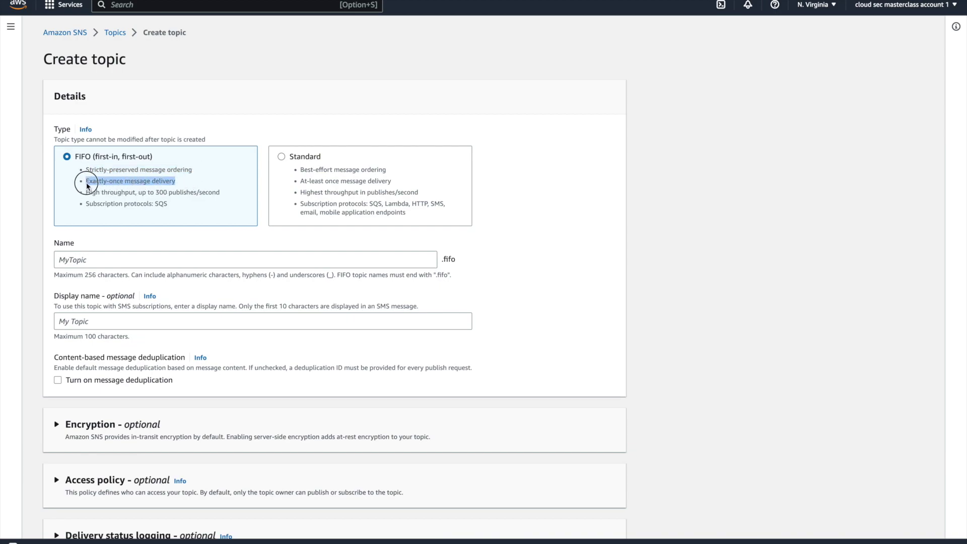
{"action": "left_click_drag", "start_coordinate": [168, 204], "coordinate": [87, 208]}
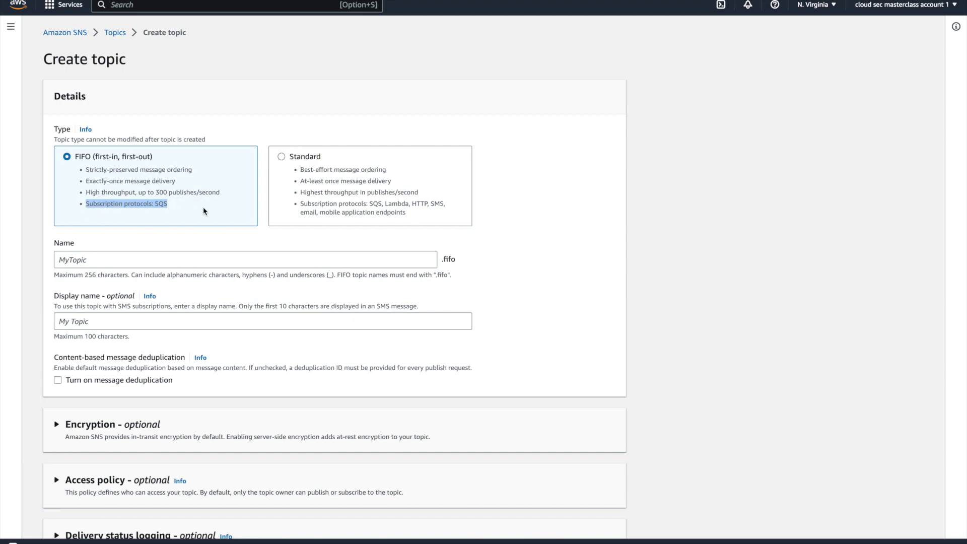
{"action": "left_click", "coordinate": [189, 210]}
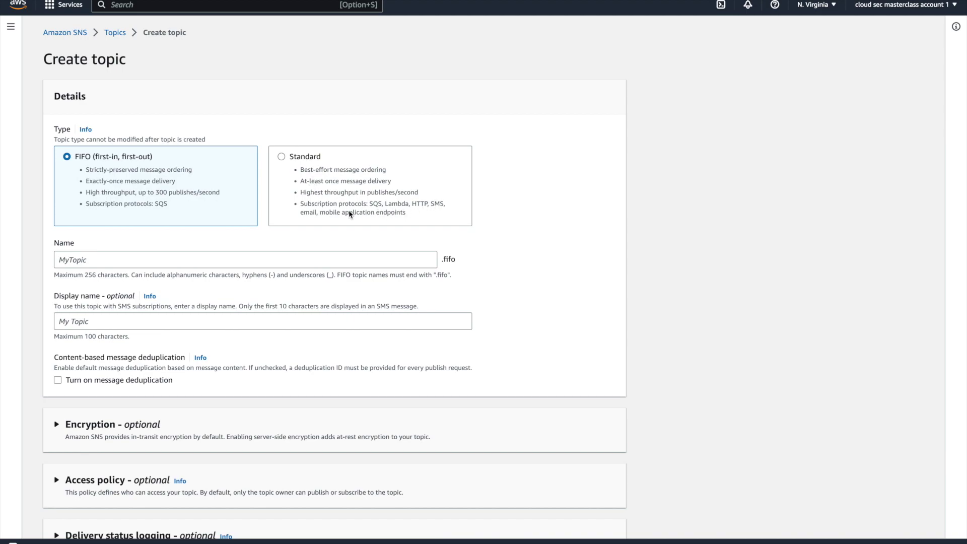
{"action": "double_click", "coordinate": [311, 213]}
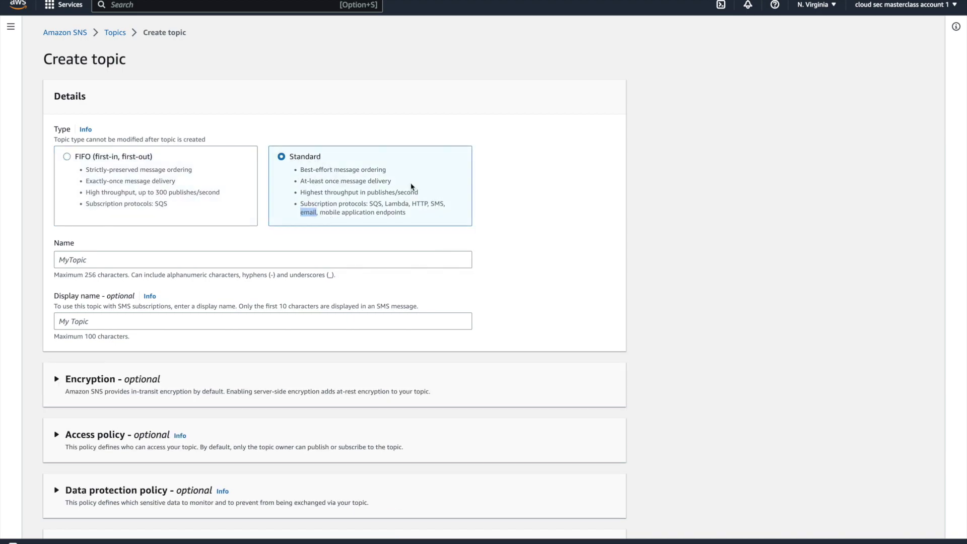
{"action": "left_click", "coordinate": [585, 179]}
{"action": "scroll", "coordinate": [392, 225], "scroll_direction": "down", "scroll_amount": 5}
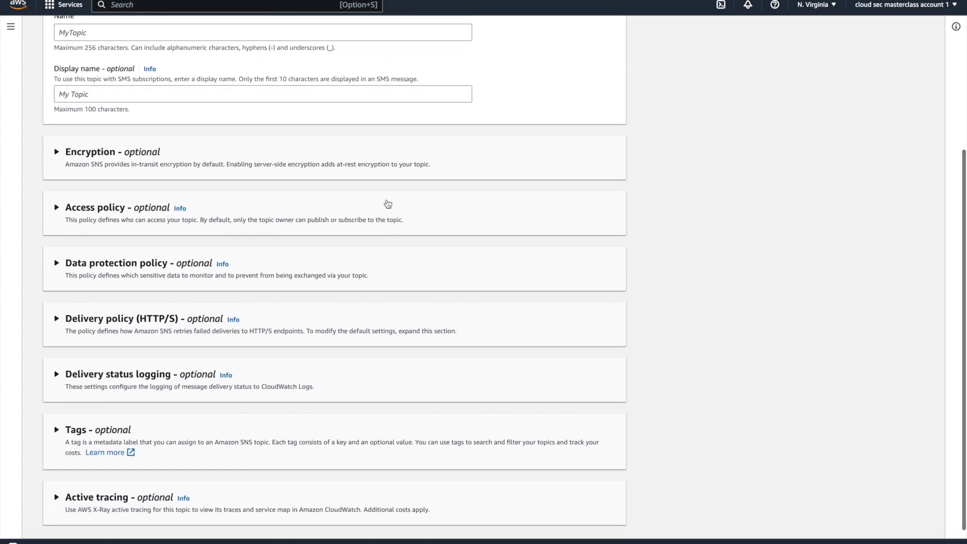
{"action": "scroll", "coordinate": [392, 226], "scroll_direction": "up", "scroll_amount": 5}
Step: Name the topic demo_root_account_detection and create it
{"action": "left_click", "coordinate": [116, 258]}
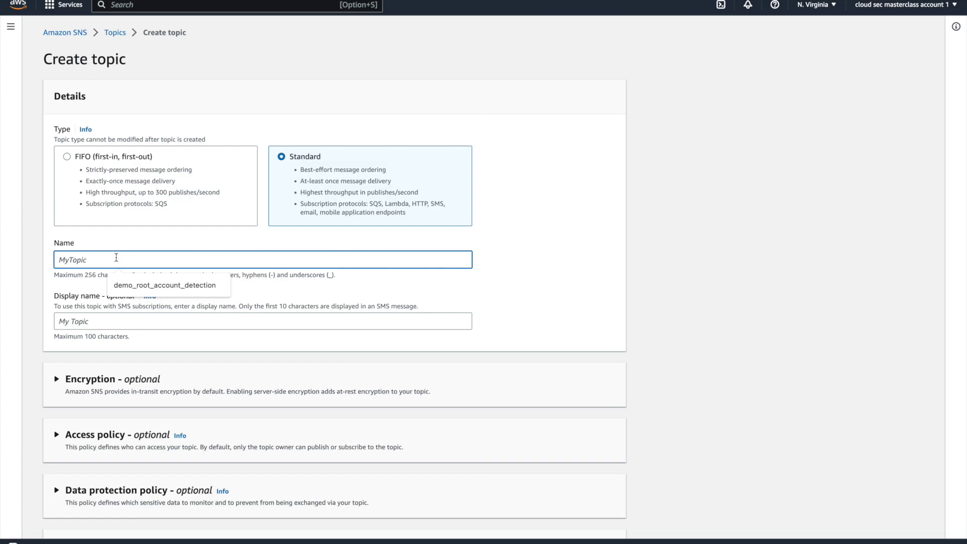
{"action": "left_click", "coordinate": [159, 285]}
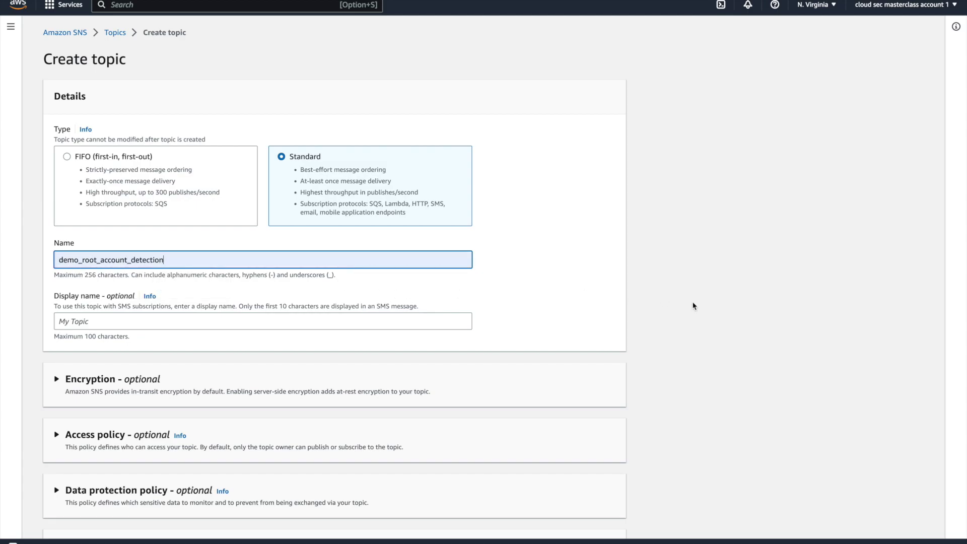
{"action": "scroll", "coordinate": [693, 304], "scroll_direction": "down", "scroll_amount": 5}
{"action": "left_click", "coordinate": [591, 524]}
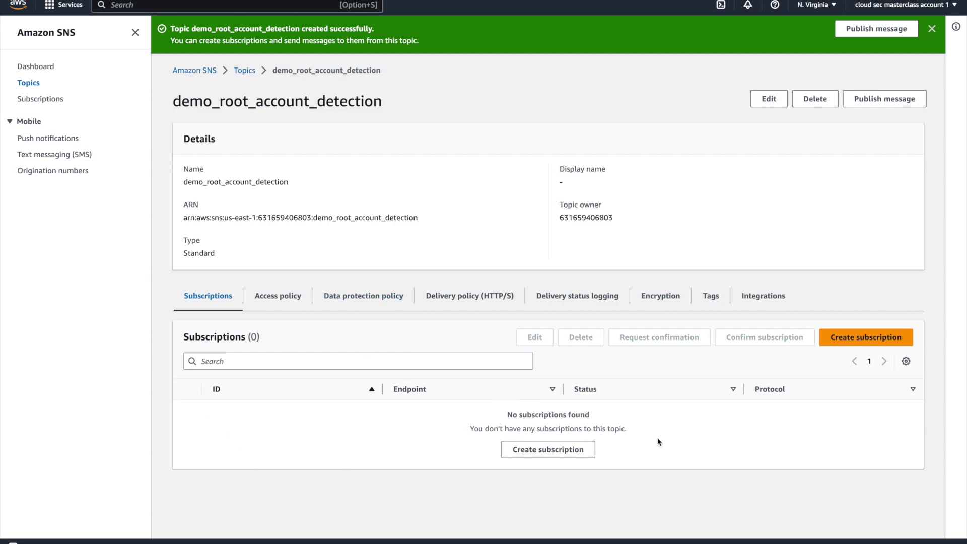
Step: Add an Email subscription with the Gmail address as endpoint, left in Pending confirmation
{"action": "left_click", "coordinate": [557, 459]}
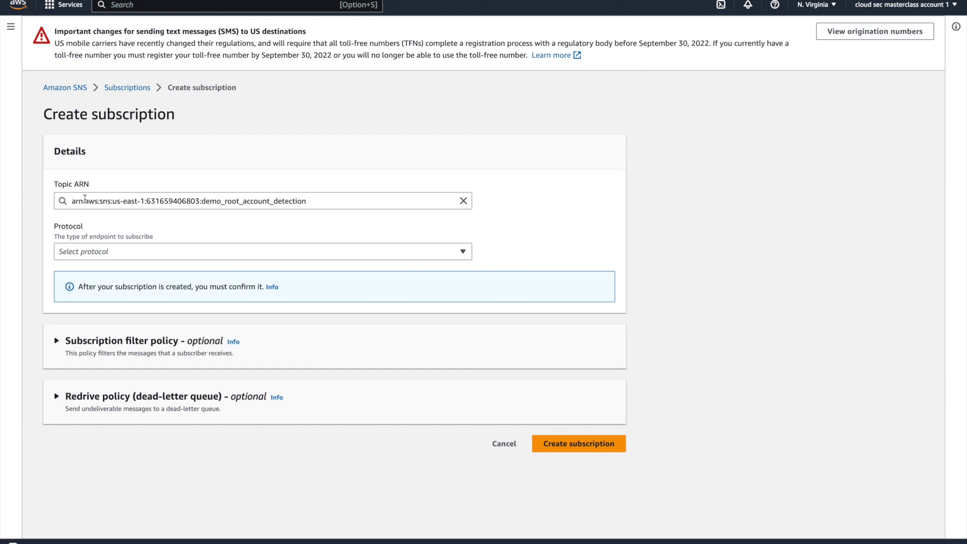
{"action": "left_click_drag", "start_coordinate": [318, 201], "coordinate": [210, 202]}
{"action": "left_click", "coordinate": [268, 149]}
{"action": "left_click", "coordinate": [103, 251]}
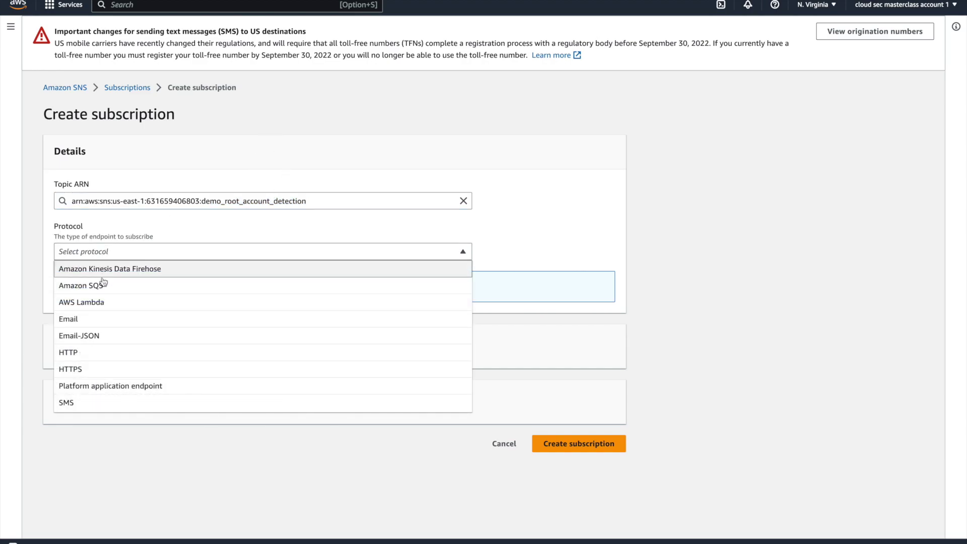
{"action": "left_click", "coordinate": [89, 324]}
{"action": "left_click", "coordinate": [125, 302]}
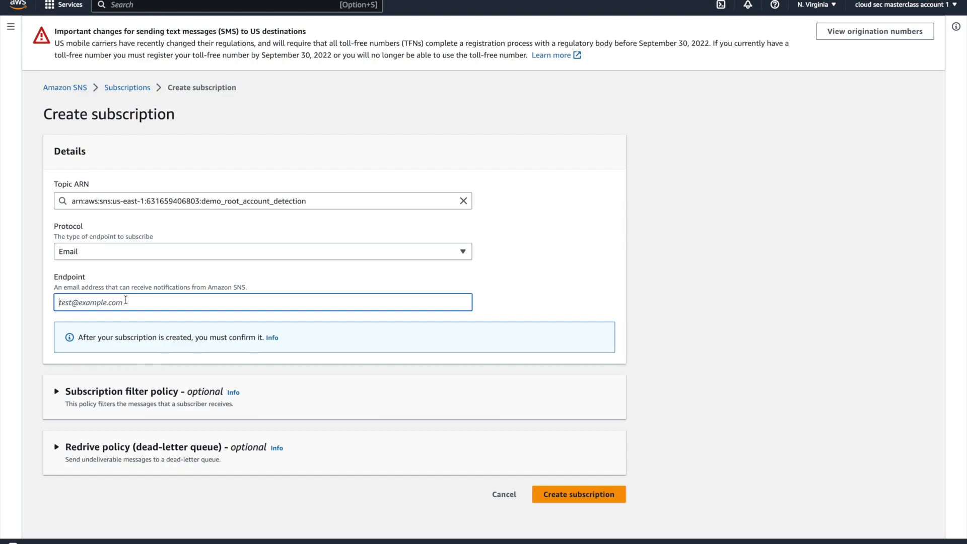
{"action": "type", "text": "c"}
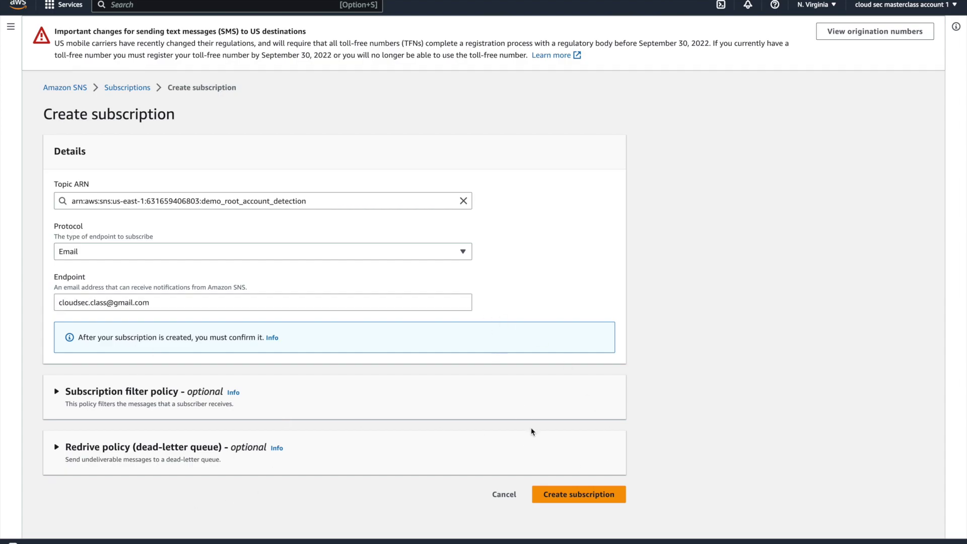
{"action": "left_click", "coordinate": [559, 494]}
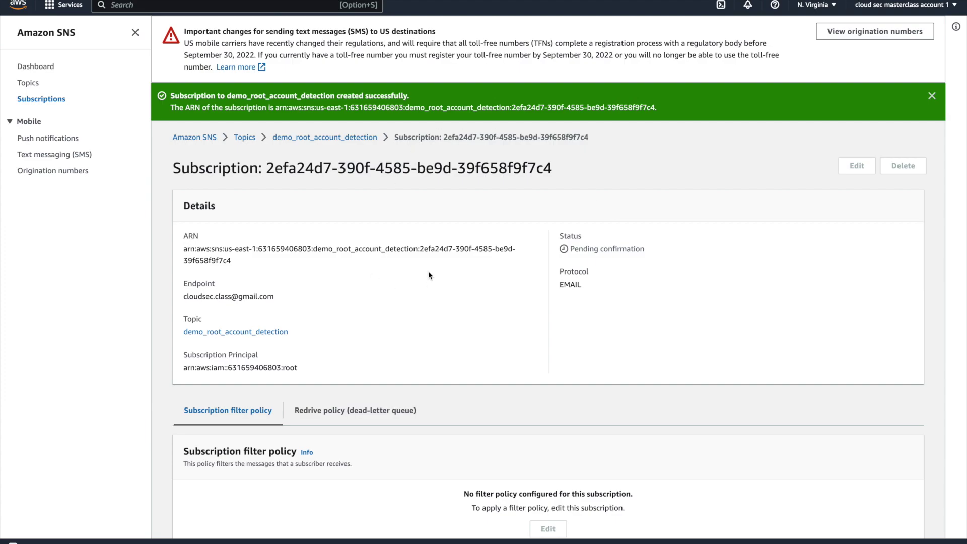
{"action": "scroll", "coordinate": [428, 275], "scroll_direction": "down", "scroll_amount": 2}
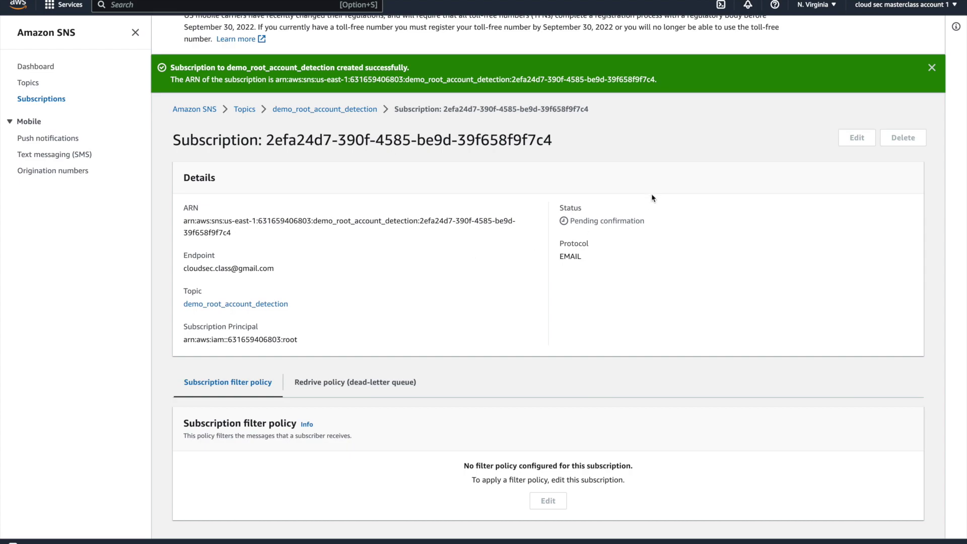
{"action": "left_click_drag", "start_coordinate": [650, 227], "coordinate": [571, 224]}
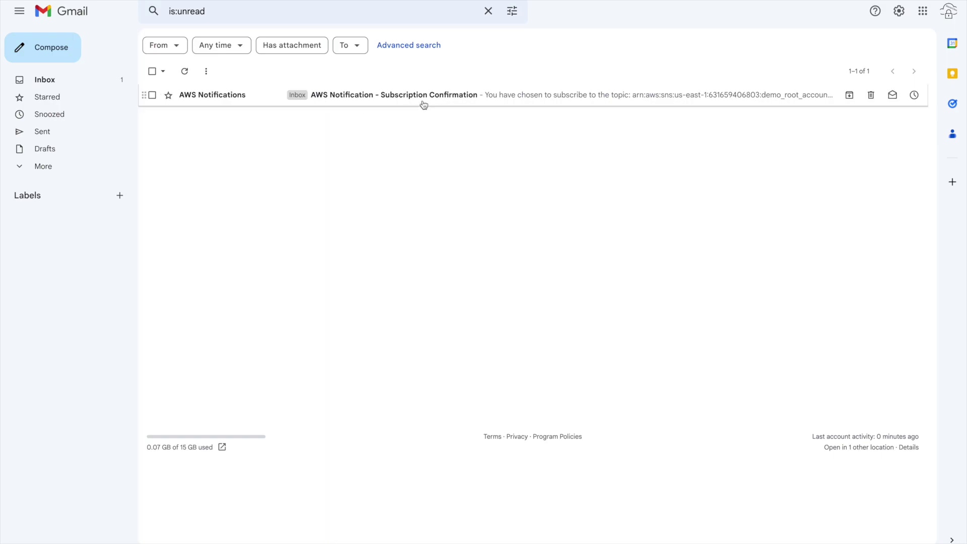
Step: Confirm the subscription from the AWS Notification email in Gmail, then return to the SNS subscription page
{"action": "left_click", "coordinate": [348, 102]}
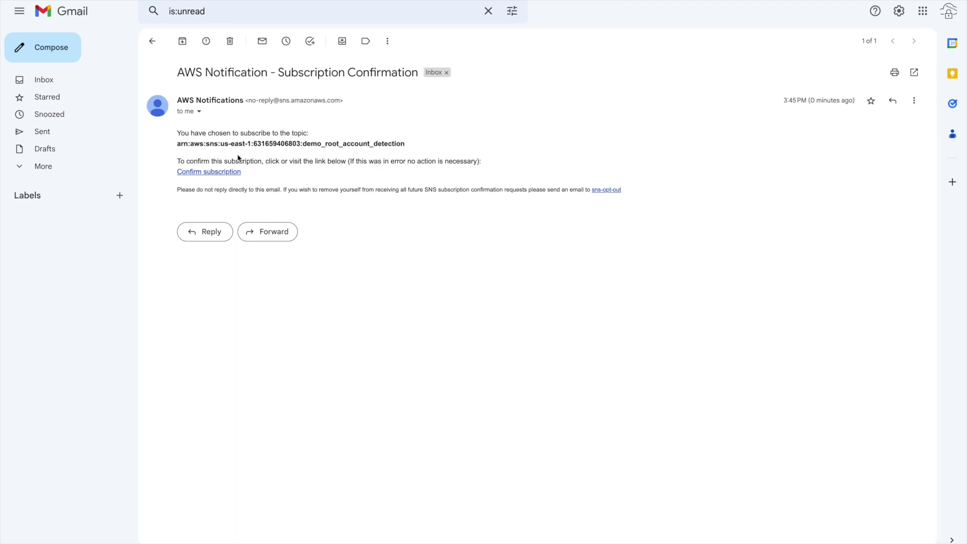
{"action": "left_click_drag", "start_coordinate": [178, 133], "coordinate": [355, 145]}
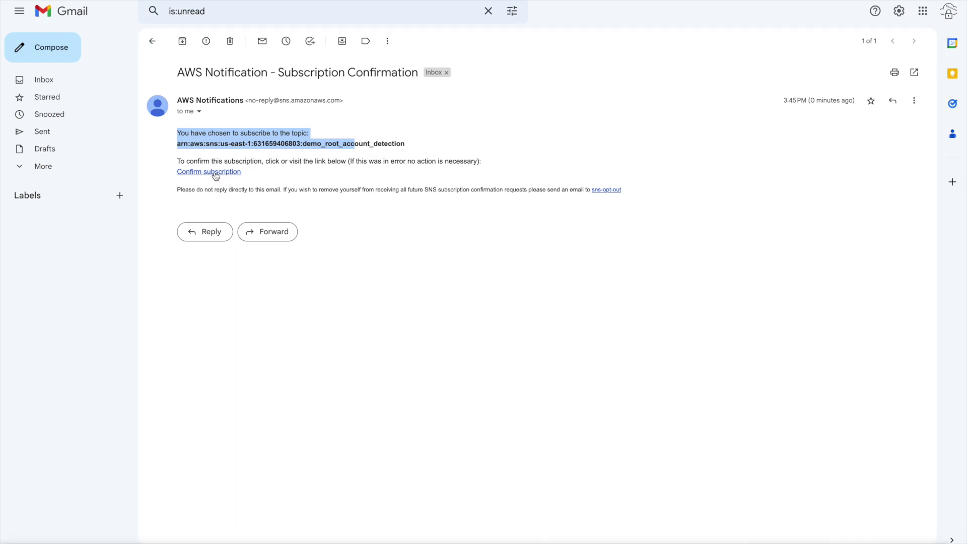
{"action": "left_click", "coordinate": [215, 174]}
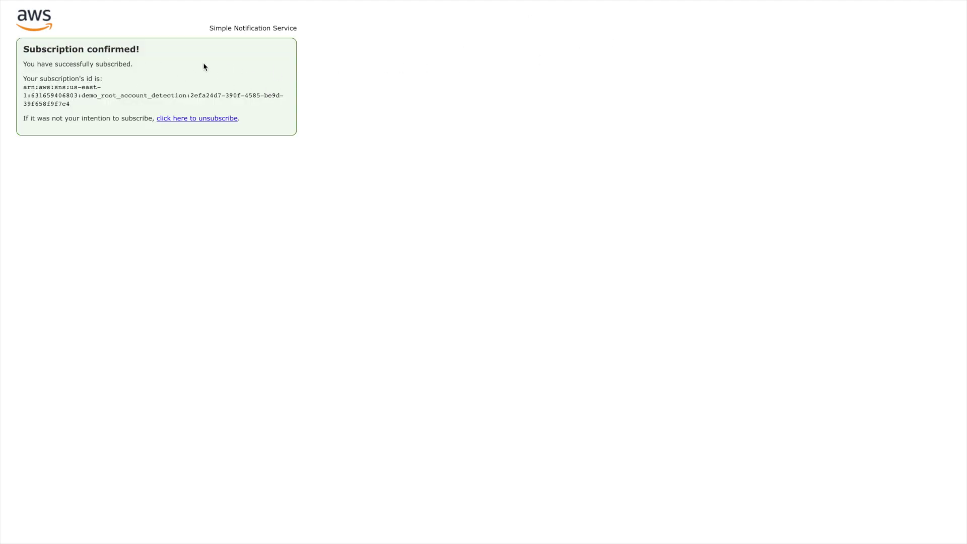
{"action": "left_click_drag", "start_coordinate": [24, 51], "coordinate": [160, 47]}
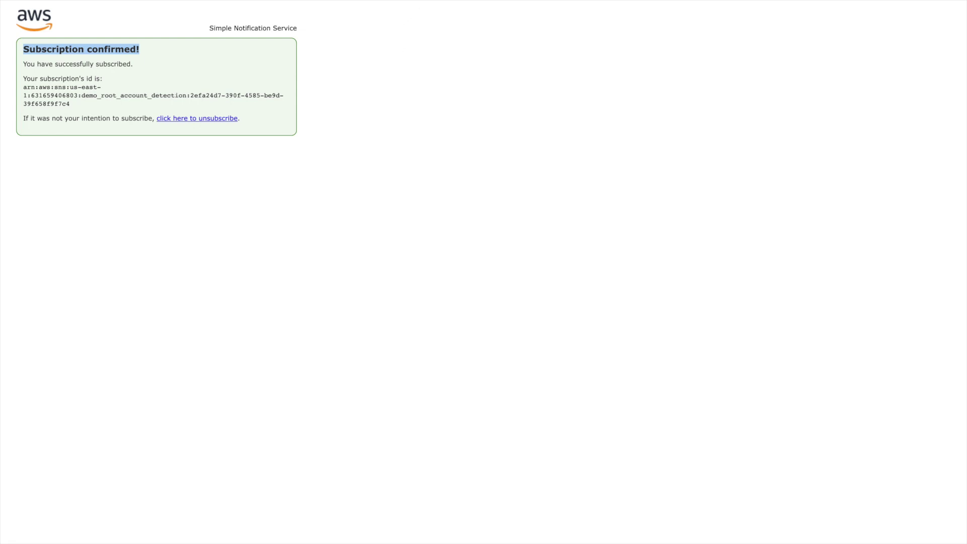
{"action": "left_click", "coordinate": [353, 1]}
{"action": "left_click", "coordinate": [596, 213]}
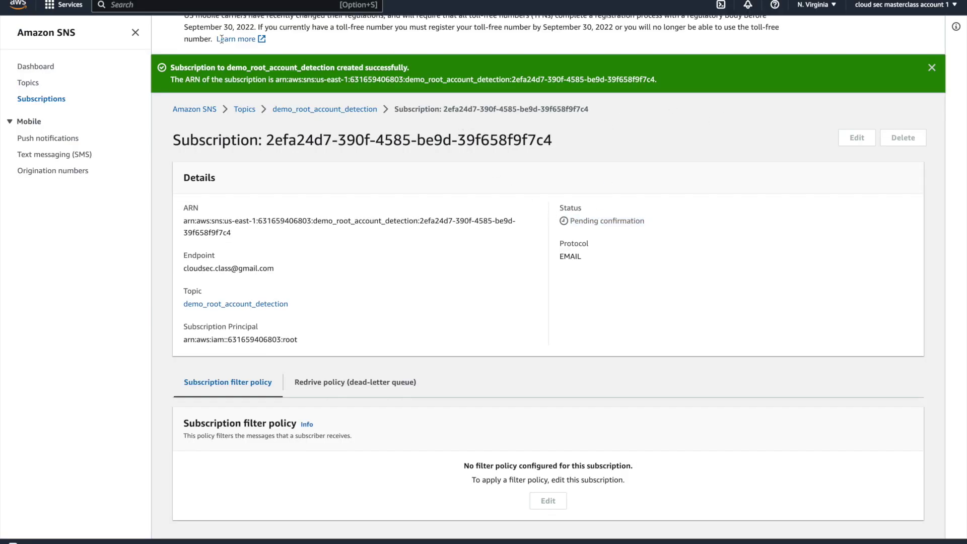
Step: Verify the email subscription shows Confirmed in Subscriptions and on the demo_root_account_detection topic
{"action": "left_click", "coordinate": [26, 100]}
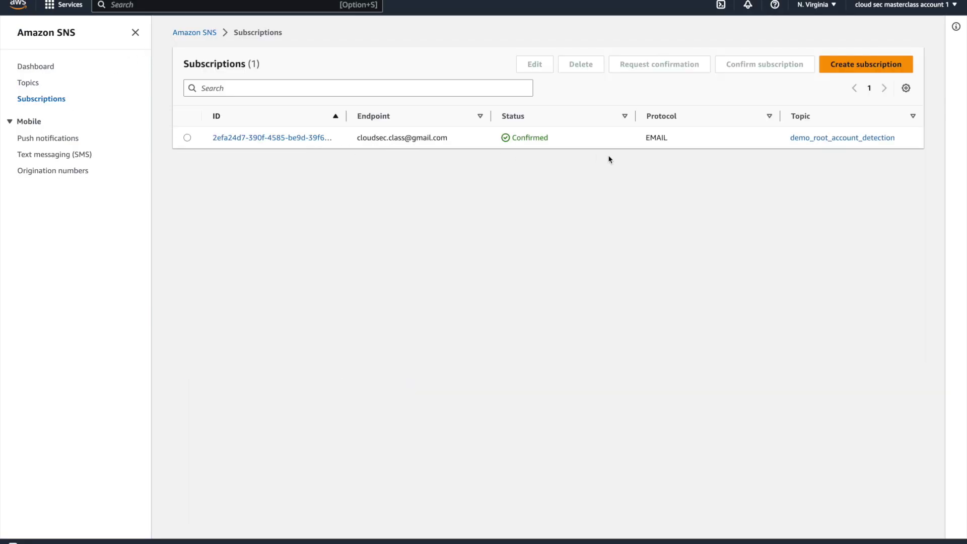
{"action": "left_click_drag", "start_coordinate": [496, 136], "coordinate": [564, 137]}
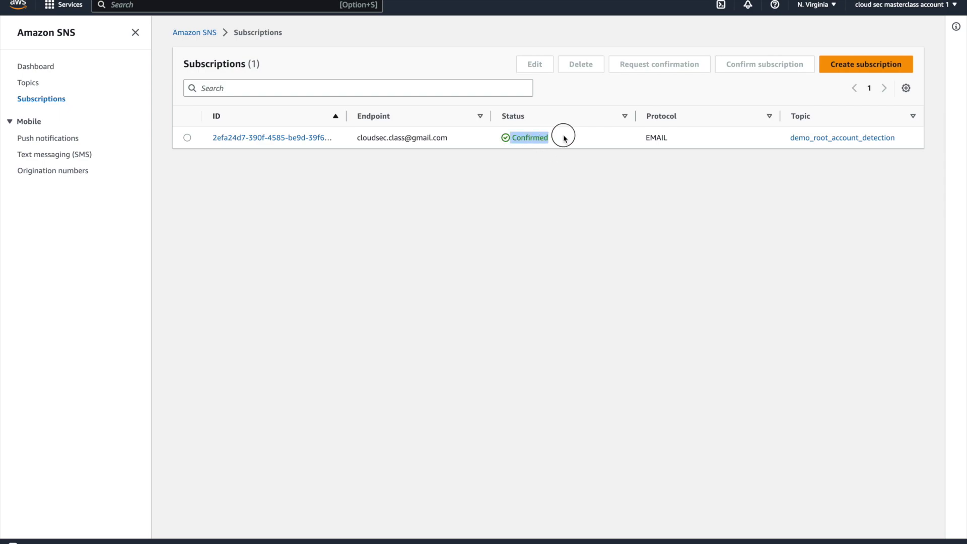
{"action": "left_click", "coordinate": [31, 84]}
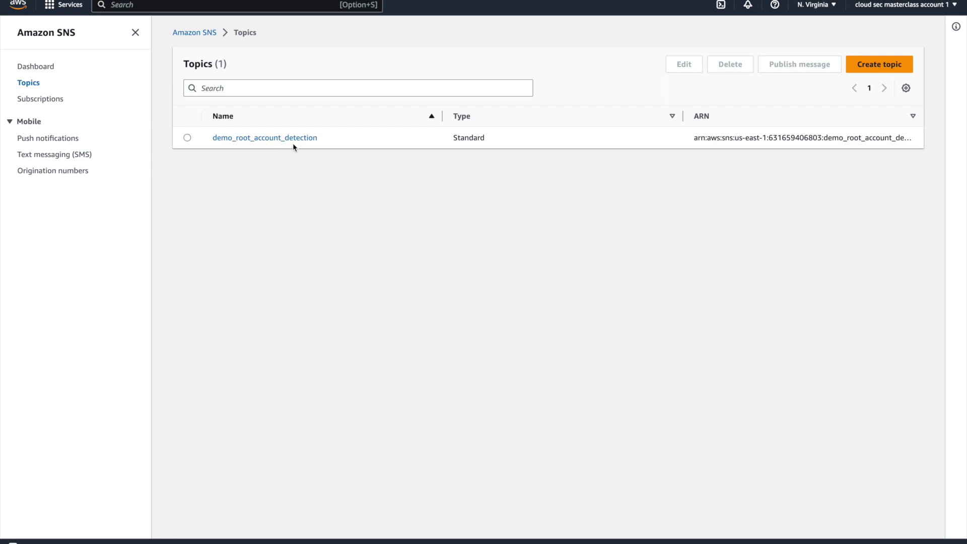
{"action": "left_click", "coordinate": [260, 139]}
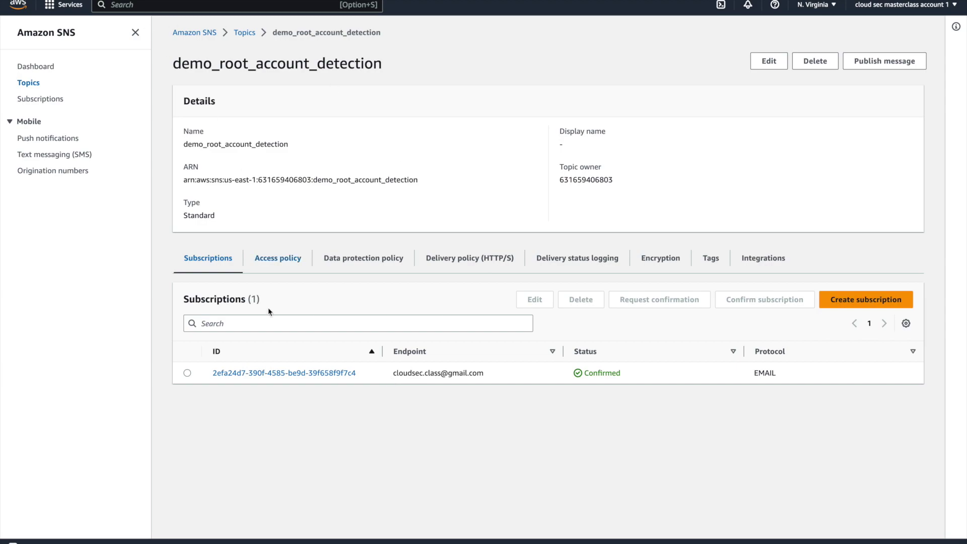
{"action": "left_click_drag", "start_coordinate": [392, 372], "coordinate": [460, 372]}
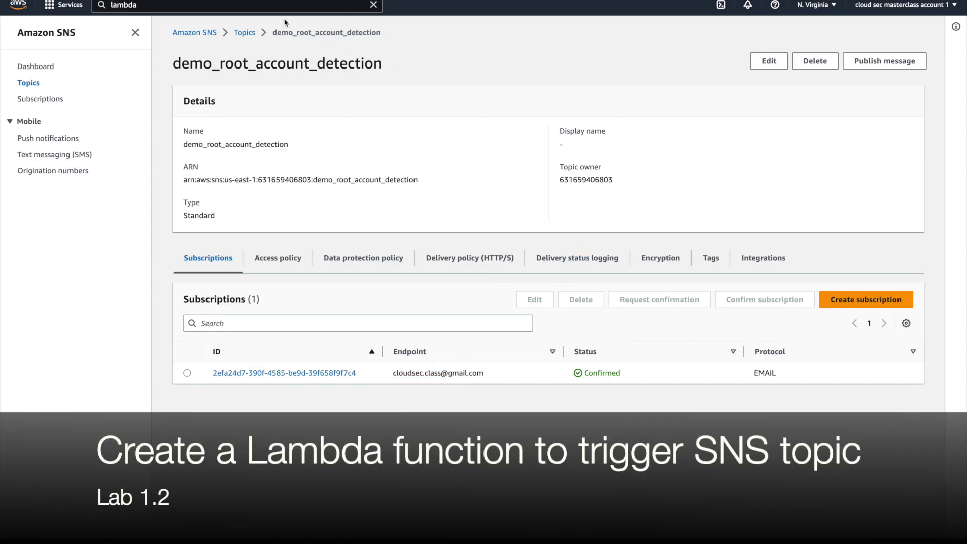
{"action": "left_click", "coordinate": [277, 7]}
Step: Open the Lambda service in a new browser tab
{"action": "right_click", "coordinate": [277, 86]}
{"action": "left_click", "coordinate": [287, 89]}
{"action": "left_click", "coordinate": [662, 97]}
{"action": "key", "text": "ctrl+Tab"}
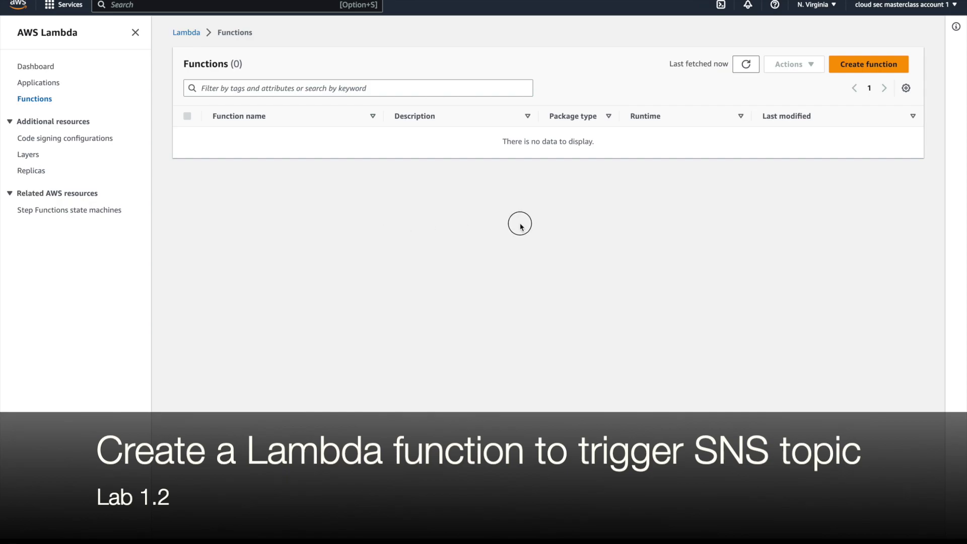
Step: Start a new function named demo_root_account_sns_trigger with the Python 3.10 runtime
{"action": "left_click", "coordinate": [853, 70]}
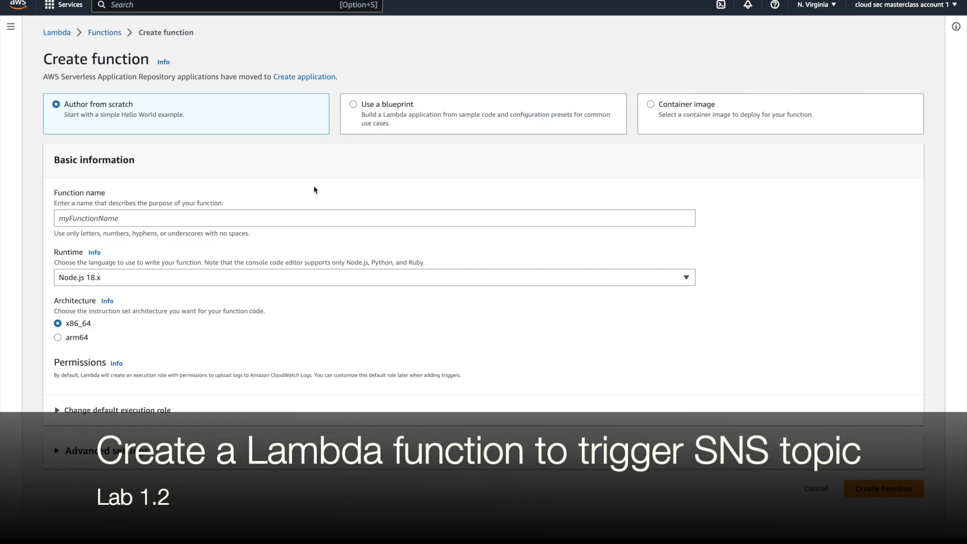
{"action": "left_click", "coordinate": [76, 222]}
{"action": "type", "text": "demo_root_account_sns_trigger"}
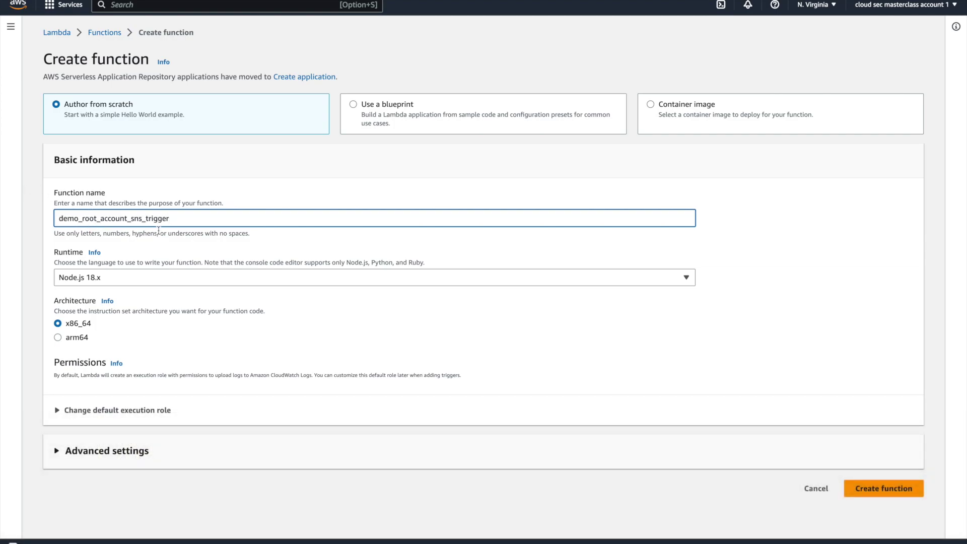
{"action": "left_click", "coordinate": [121, 277]}
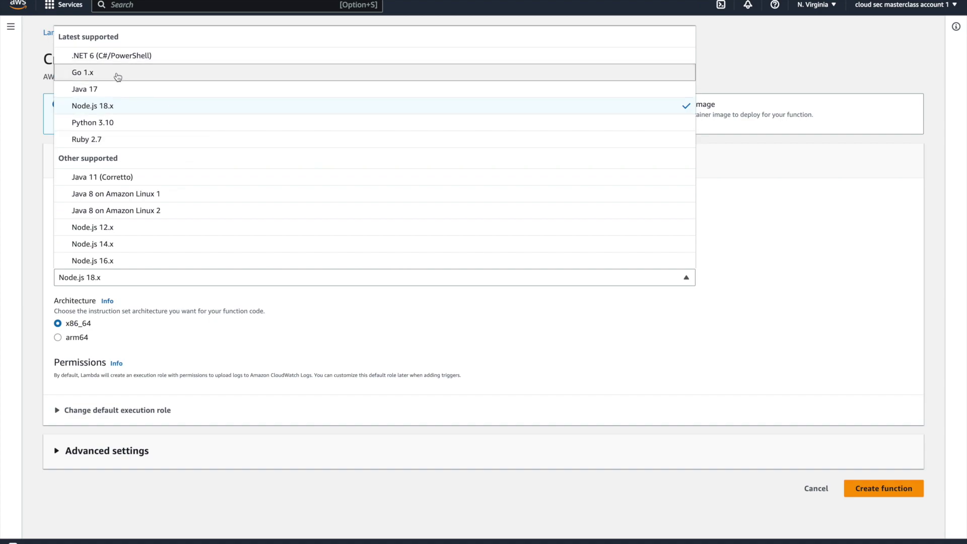
{"action": "left_click", "coordinate": [118, 125]}
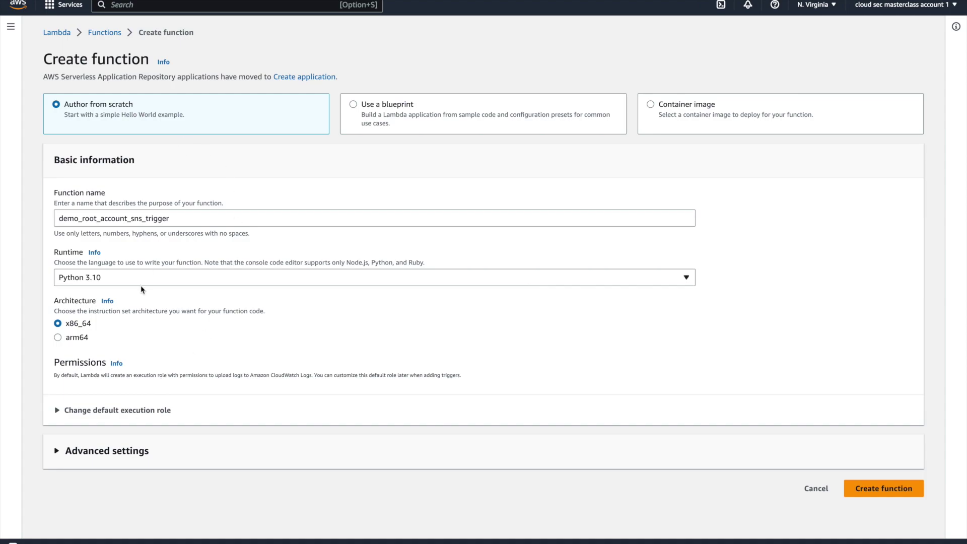
Step: Use the existing detect_root_lambda_role as execution role and create the function
{"action": "left_click", "coordinate": [107, 411]}
{"action": "scroll", "coordinate": [212, 388], "scroll_direction": "down", "scroll_amount": 2}
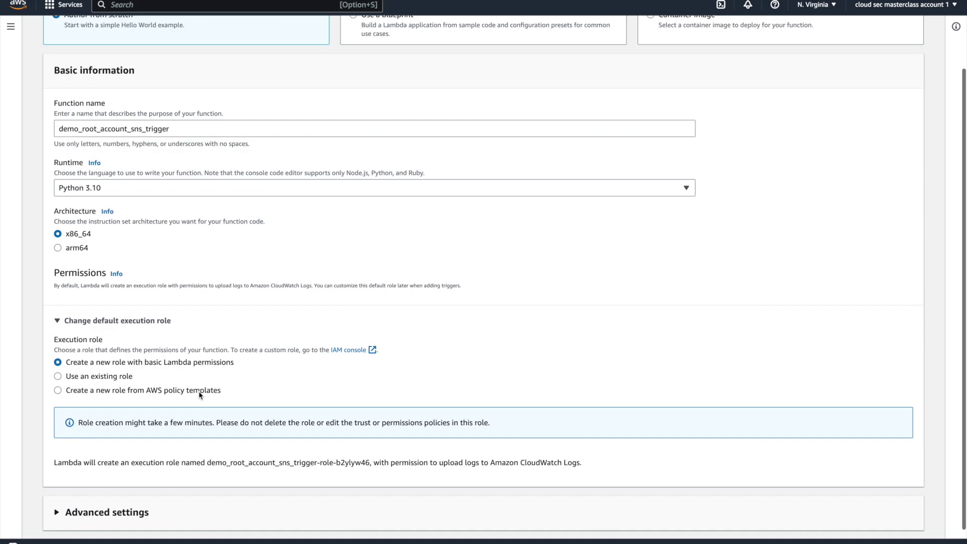
{"action": "left_click", "coordinate": [58, 391]}
{"action": "scroll", "coordinate": [257, 363], "scroll_direction": "down", "scroll_amount": 2}
{"action": "left_click", "coordinate": [57, 276]}
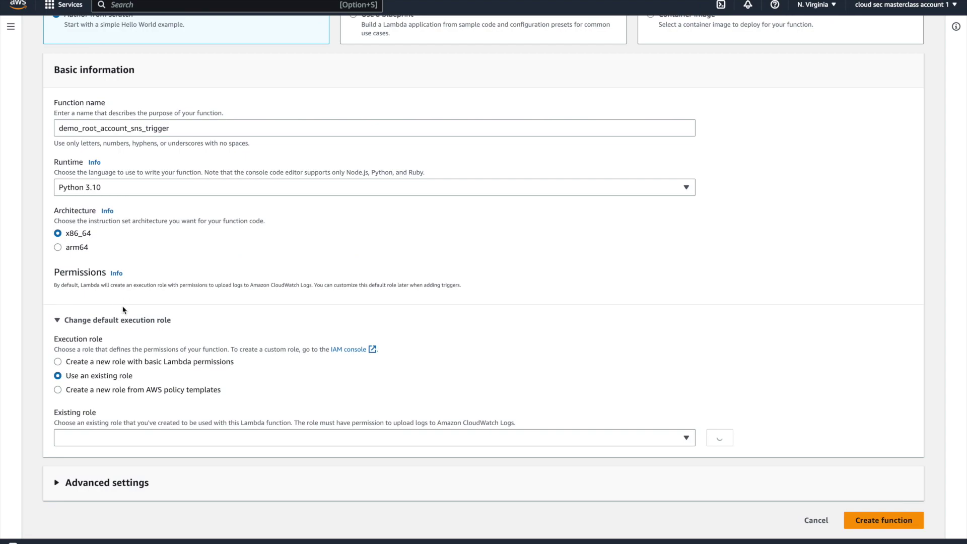
{"action": "left_click", "coordinate": [97, 443]}
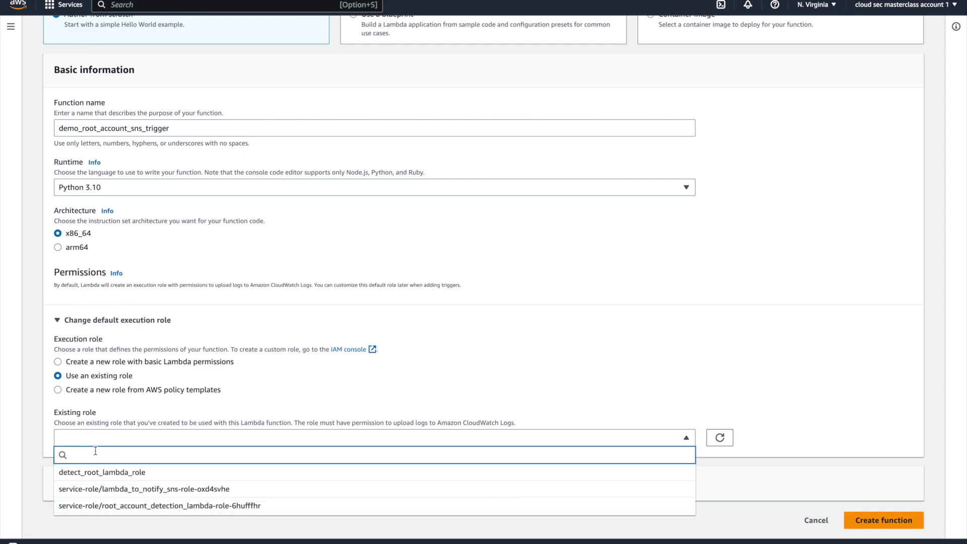
{"action": "left_click", "coordinate": [116, 473]}
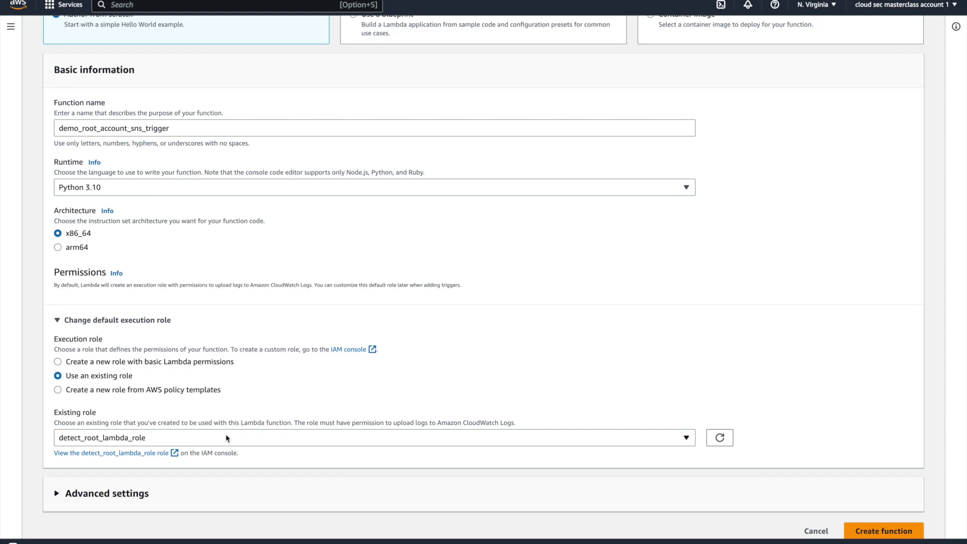
{"action": "scroll", "coordinate": [348, 388], "scroll_direction": "down", "scroll_amount": 1}
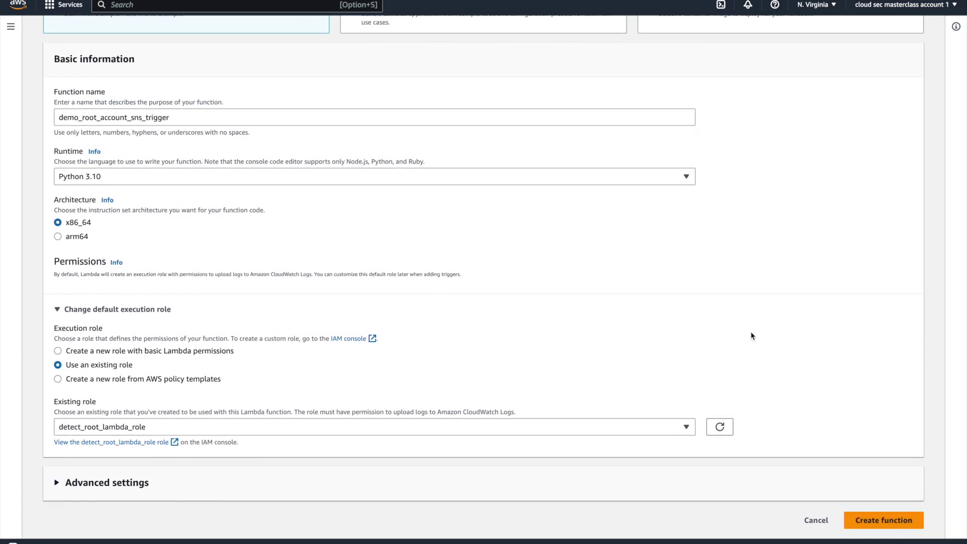
{"action": "left_click", "coordinate": [883, 519]}
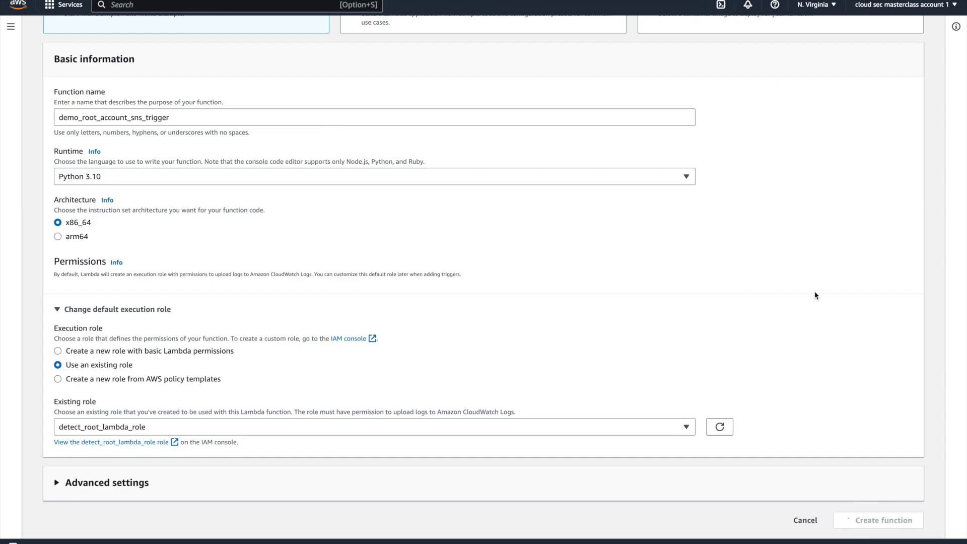
{"action": "scroll", "coordinate": [291, 141], "scroll_direction": "down", "scroll_amount": 2}
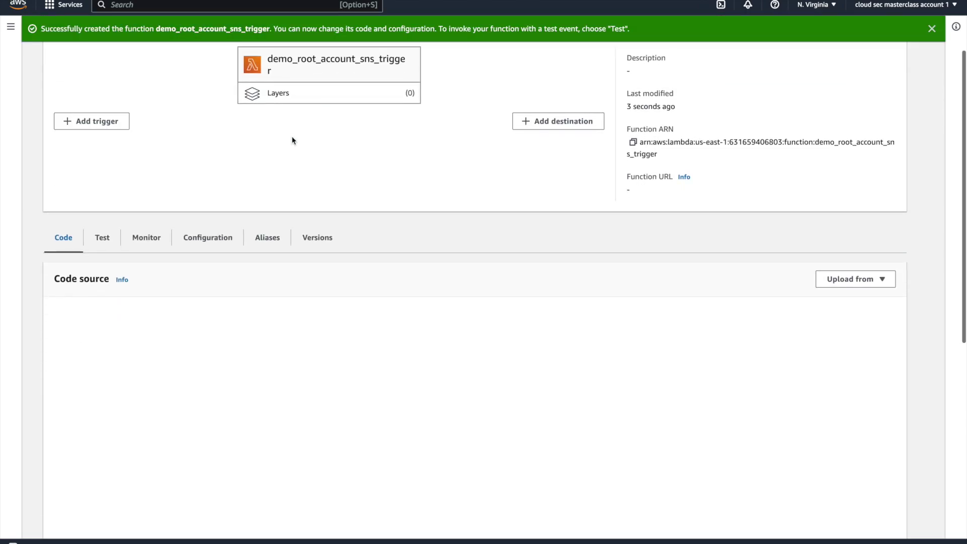
Step: Deploy lambda_function.py and trace how the handler reads accountId and eventName from the event
{"action": "scroll", "coordinate": [481, 197], "scroll_direction": "down", "scroll_amount": 1}
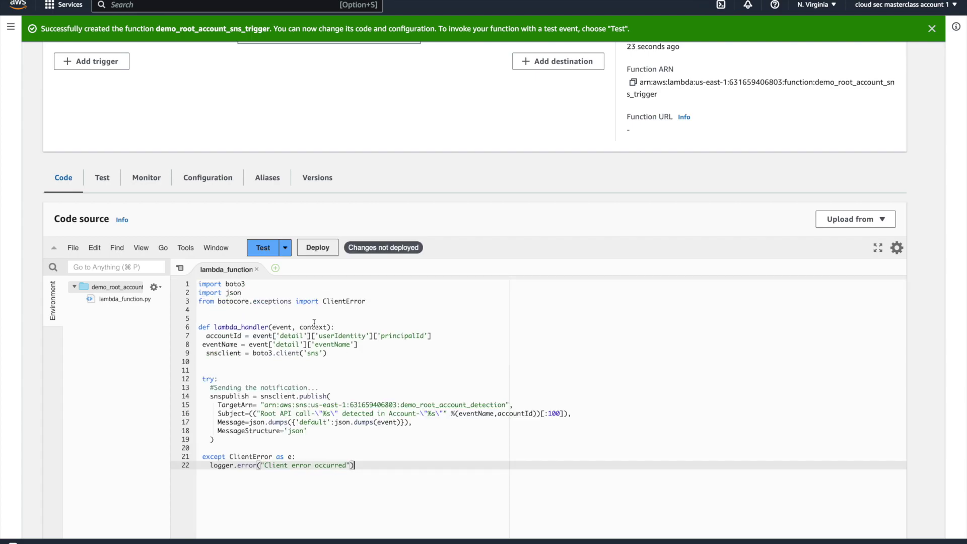
{"action": "left_click", "coordinate": [322, 248]}
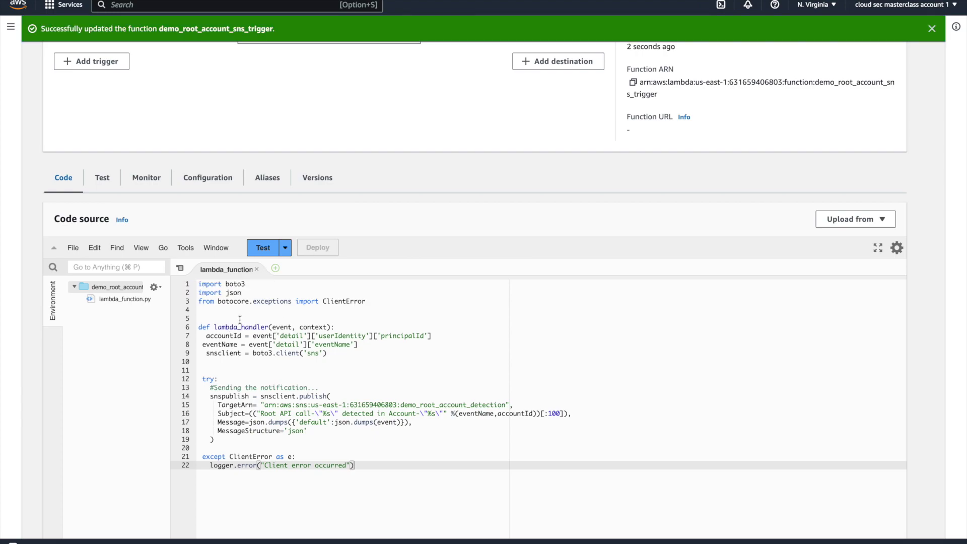
{"action": "left_click_drag", "start_coordinate": [273, 328], "coordinate": [328, 328]}
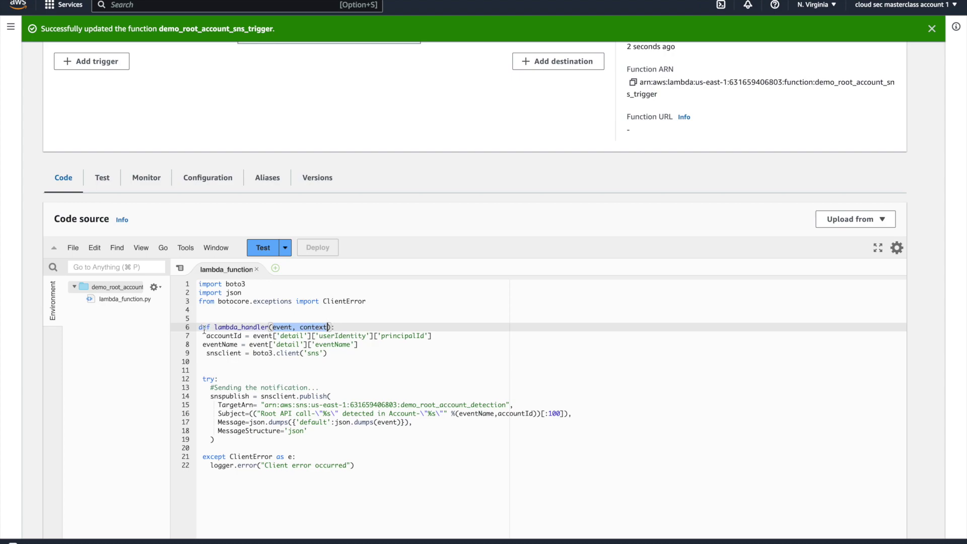
{"action": "left_click_drag", "start_coordinate": [206, 336], "coordinate": [242, 337]}
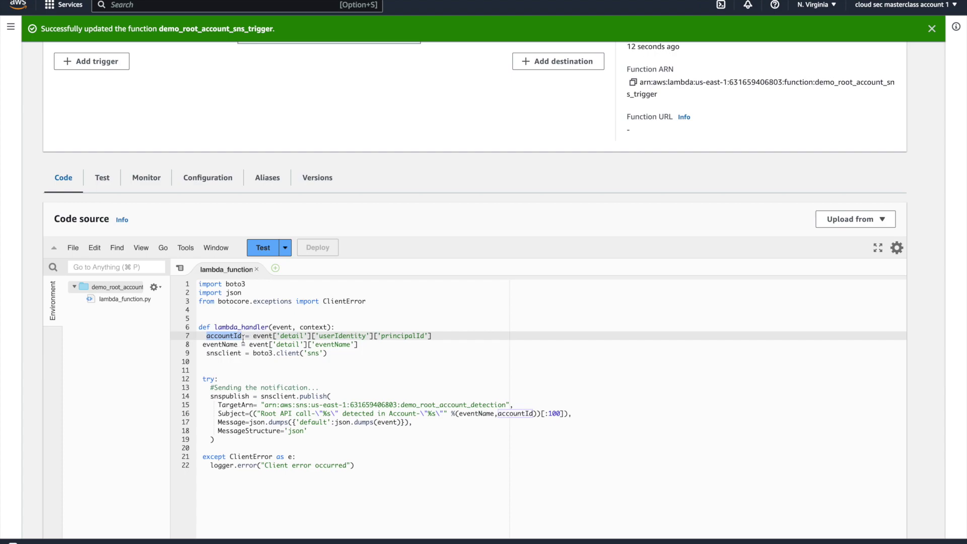
{"action": "double_click", "coordinate": [227, 344]}
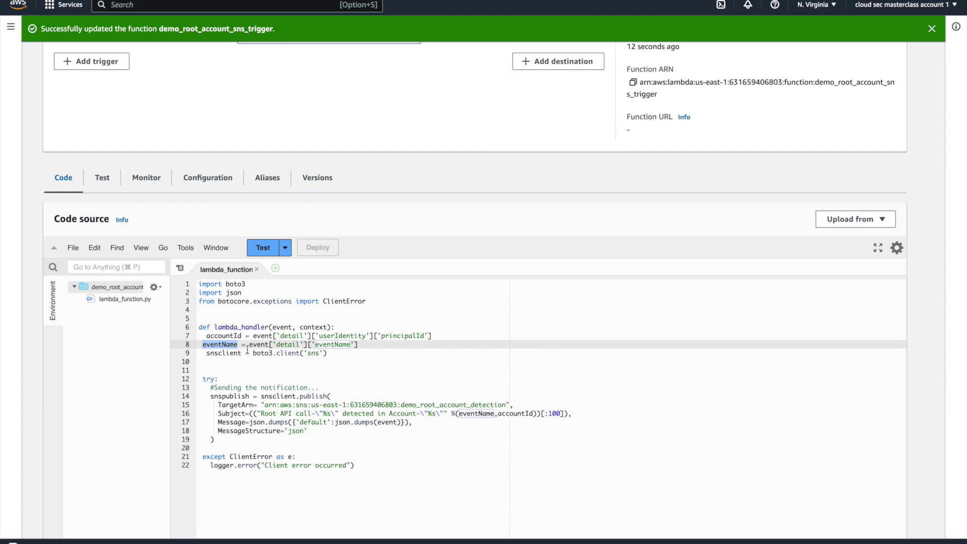
{"action": "left_click", "coordinate": [274, 336]}
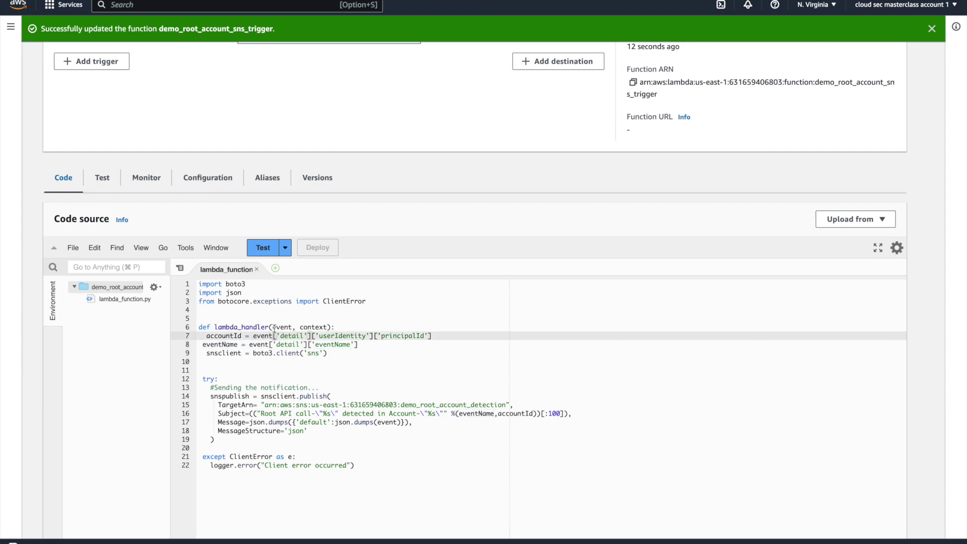
{"action": "left_click_drag", "start_coordinate": [273, 327], "coordinate": [329, 328]}
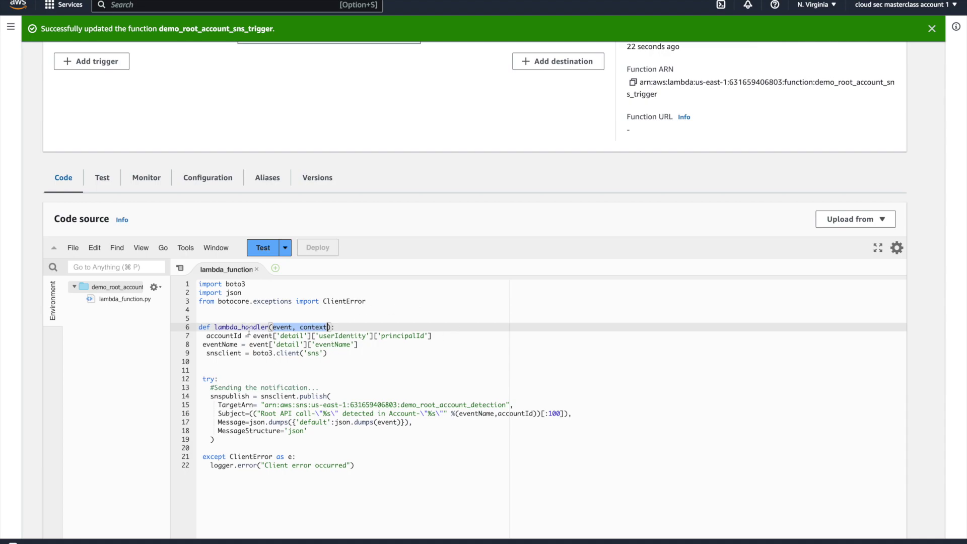
{"action": "left_click", "coordinate": [280, 329]}
{"action": "double_click", "coordinate": [281, 328]}
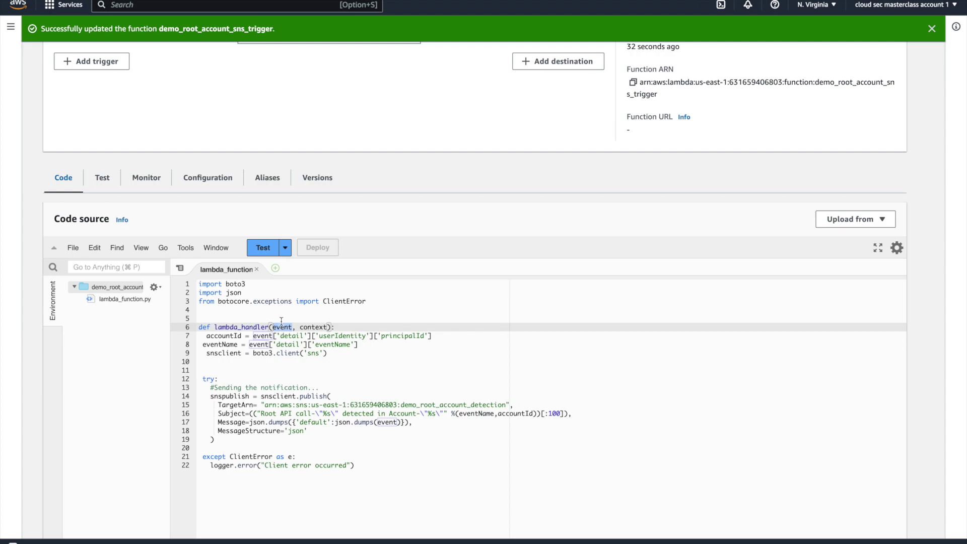
{"action": "double_click", "coordinate": [229, 336]}
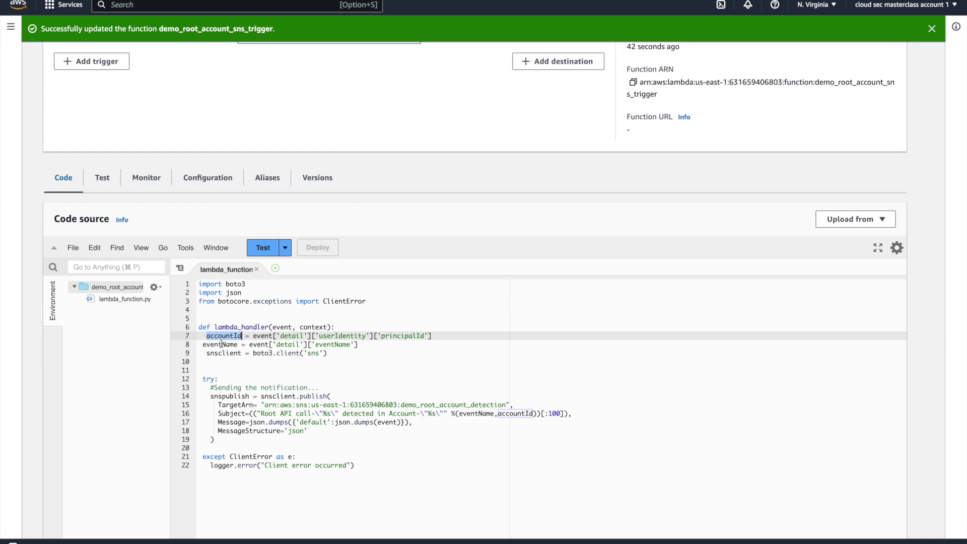
{"action": "double_click", "coordinate": [221, 344]}
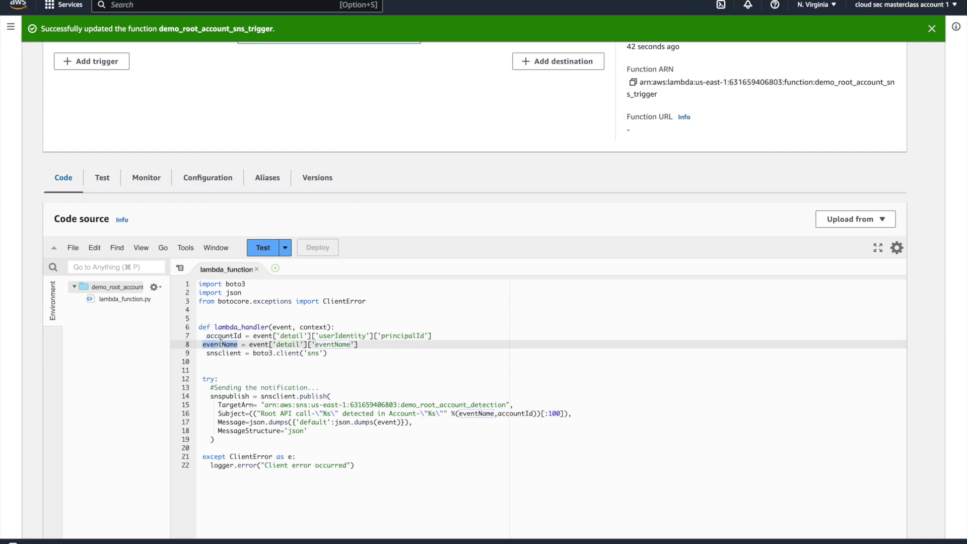
Step: Review the boto3 SNS publish call, its topic ARN and the eventName-based alert Subject
{"action": "double_click", "coordinate": [261, 354]}
{"action": "triple_click", "coordinate": [261, 353]}
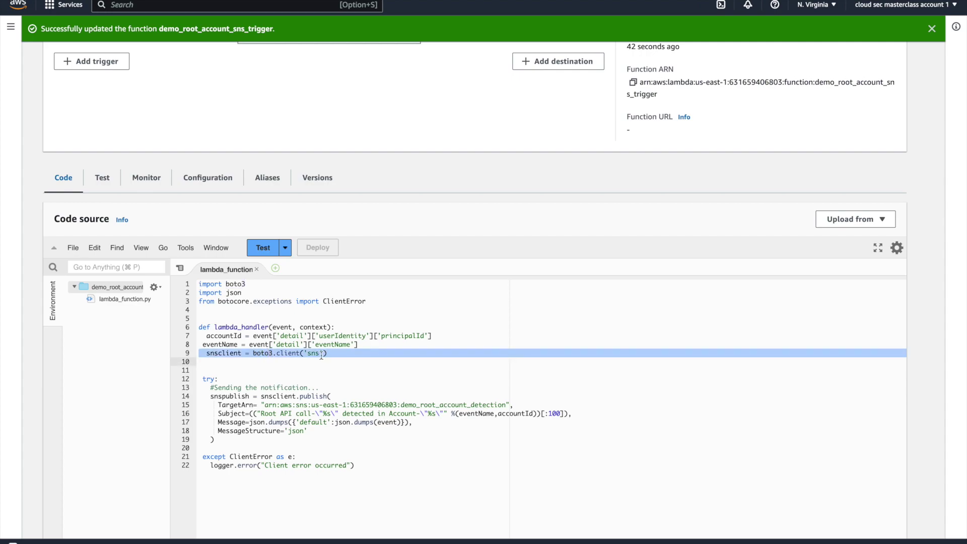
{"action": "left_click_drag", "start_coordinate": [210, 396], "coordinate": [216, 439]}
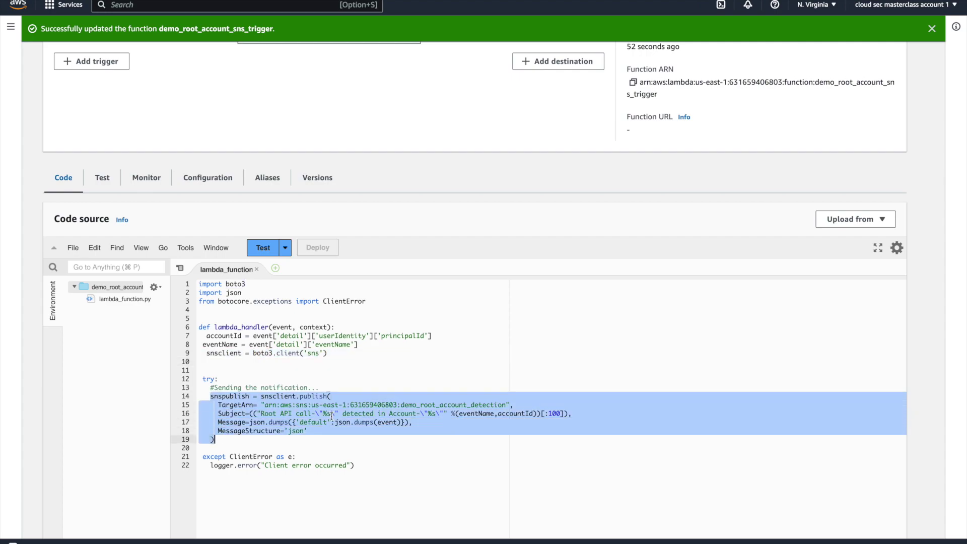
{"action": "double_click", "coordinate": [376, 406]}
{"action": "left_click", "coordinate": [332, 396]}
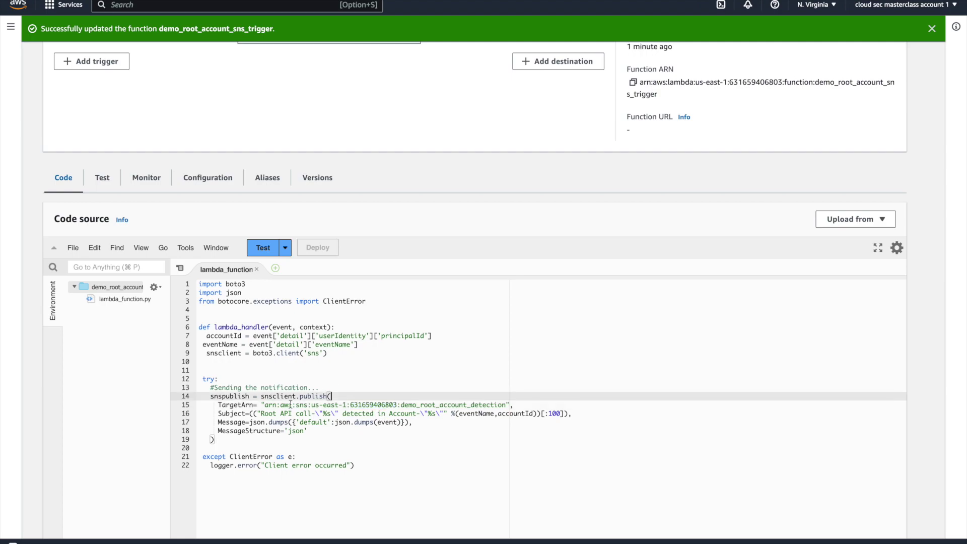
{"action": "left_click_drag", "start_coordinate": [262, 415], "coordinate": [479, 414]}
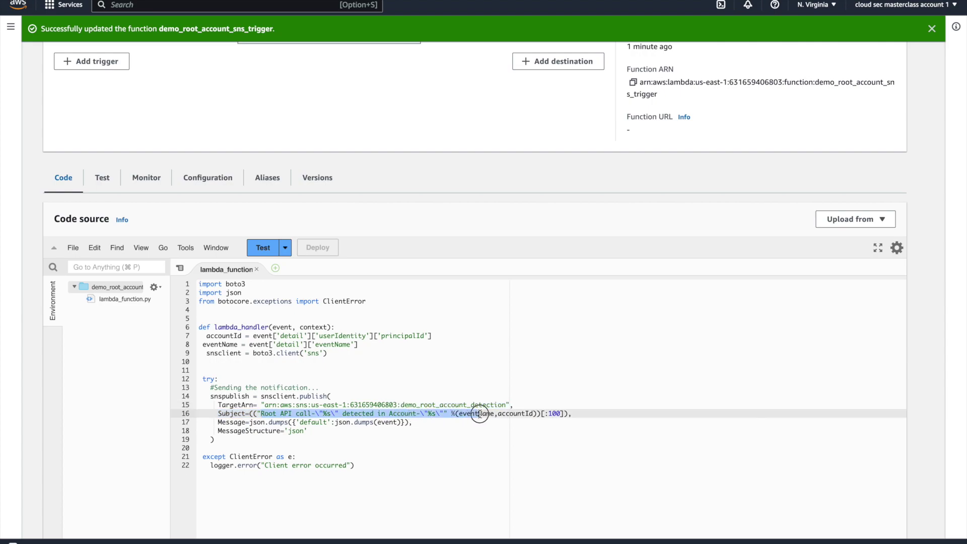
{"action": "left_click_drag", "start_coordinate": [479, 414], "coordinate": [486, 414]}
{"action": "left_click", "coordinate": [388, 341]}
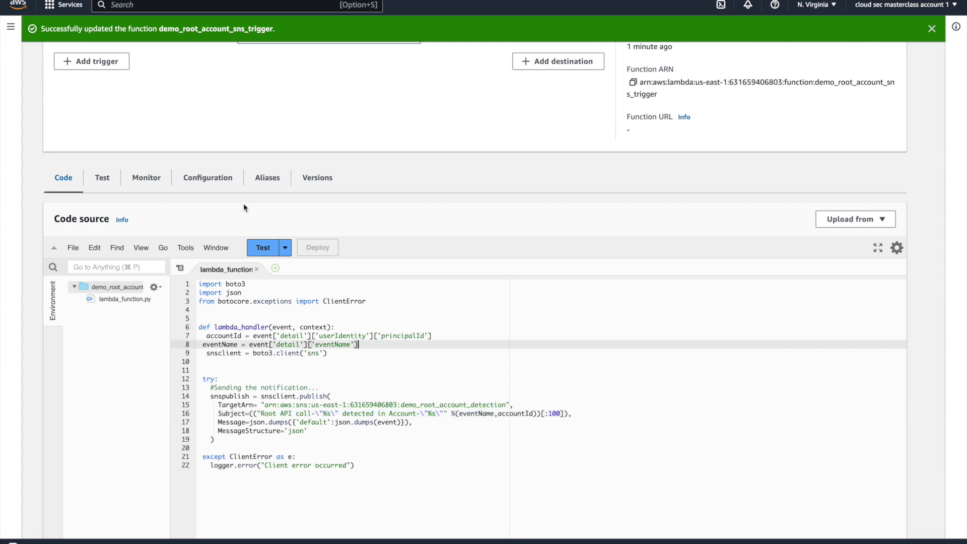
{"action": "scroll", "coordinate": [313, 252], "scroll_direction": "up", "scroll_amount": 2}
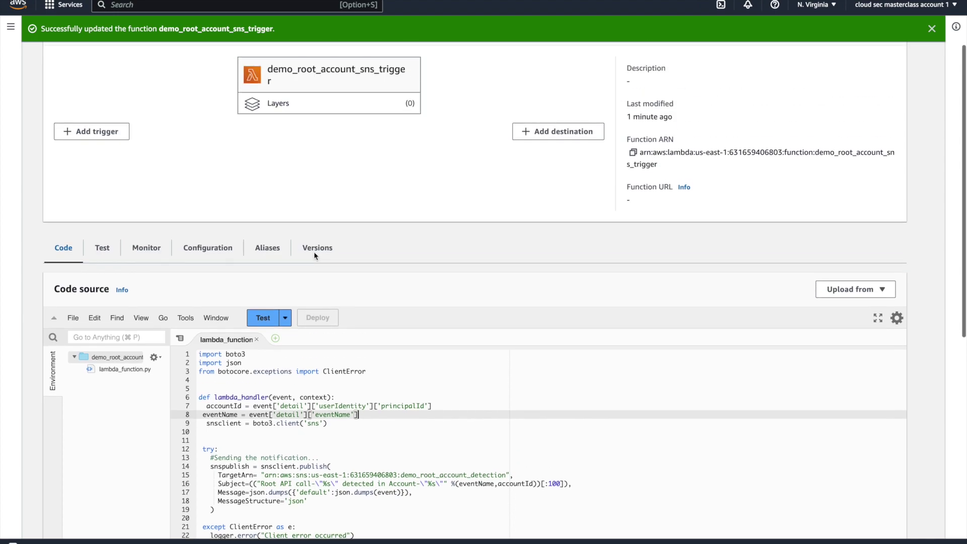
{"action": "scroll", "coordinate": [313, 252], "scroll_direction": "up", "scroll_amount": 2}
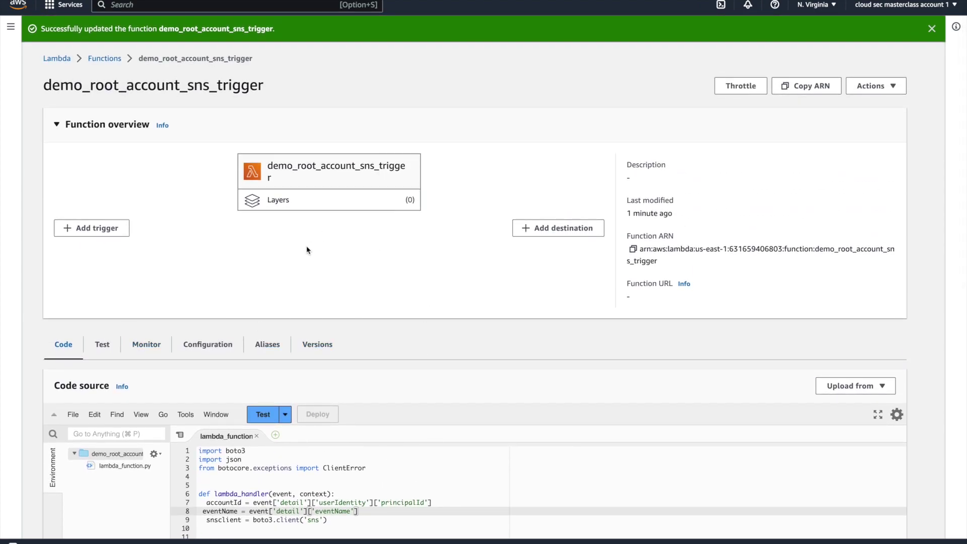
Step: Open the function's role detect_root_lambda_role in IAM and confirm it trusts lambda.amazonaws.com
{"action": "left_click", "coordinate": [218, 347]}
{"action": "scroll", "coordinate": [216, 353], "scroll_direction": "down", "scroll_amount": 3}
{"action": "left_click", "coordinate": [121, 291]}
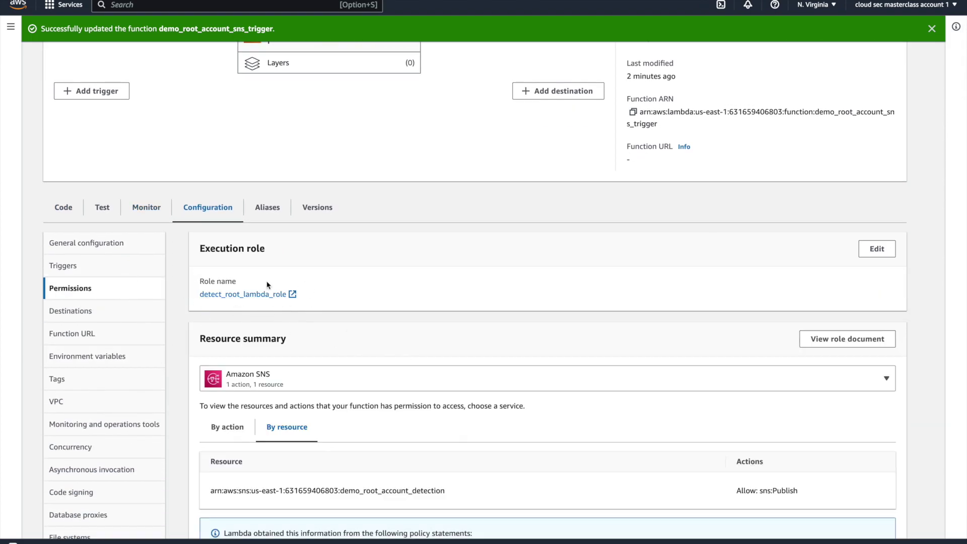
{"action": "left_click", "coordinate": [262, 296]}
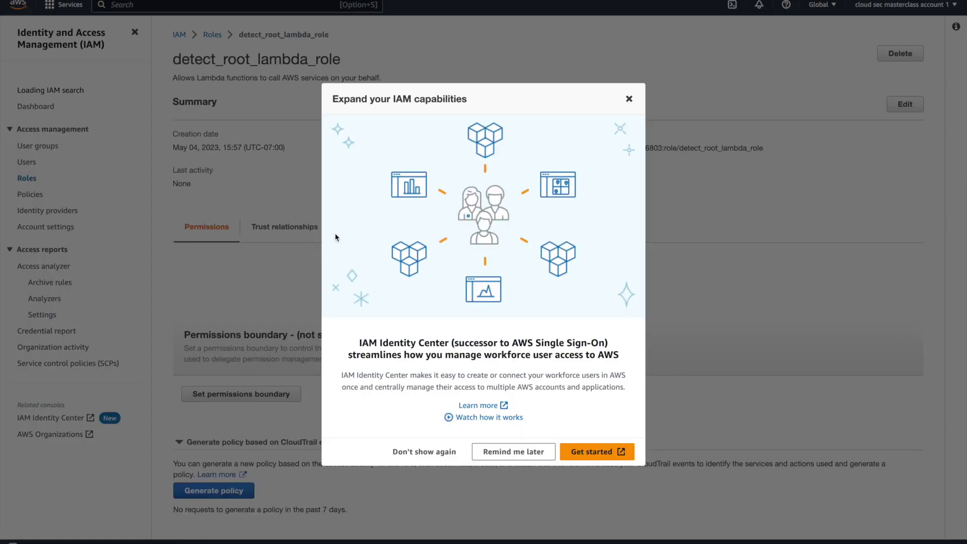
{"action": "left_click", "coordinate": [629, 99]}
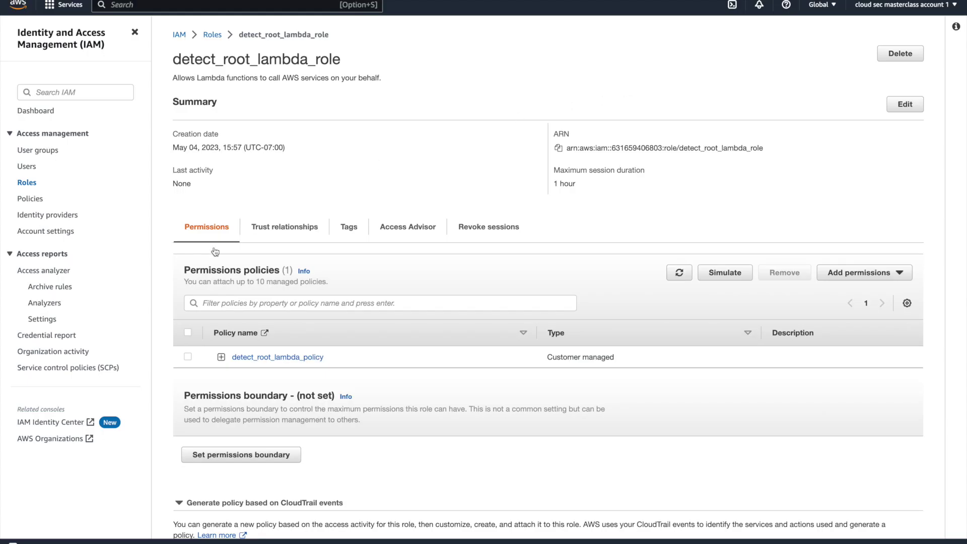
{"action": "left_click", "coordinate": [276, 231]}
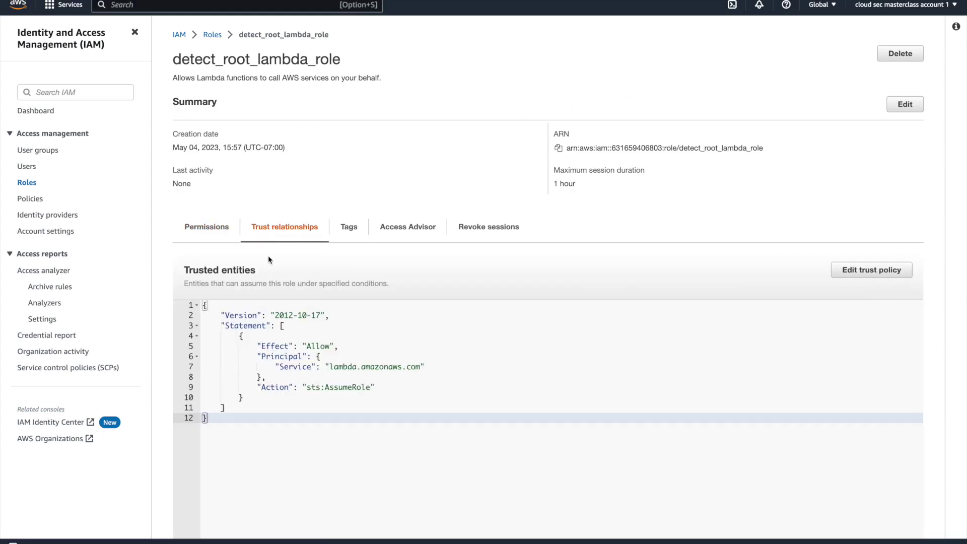
{"action": "triple_click", "coordinate": [359, 367]}
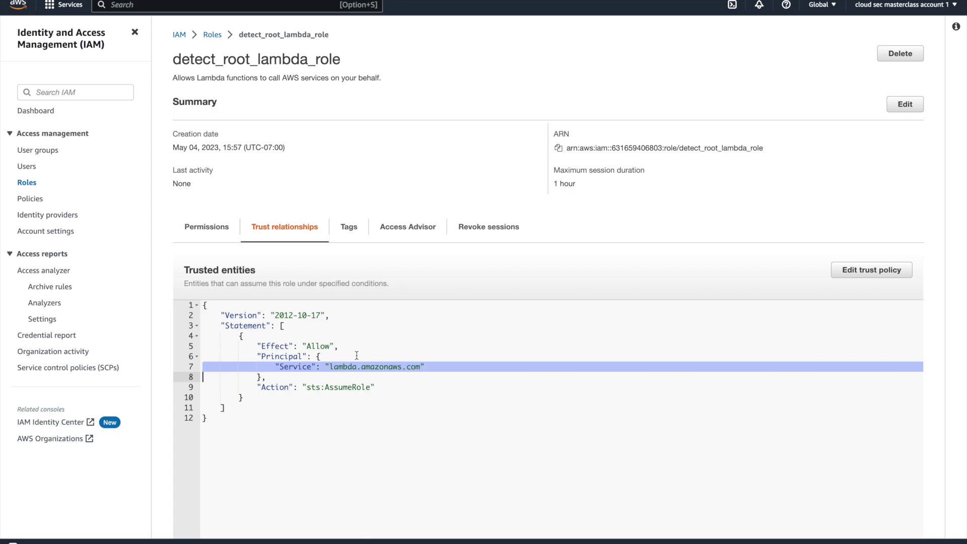
Step: Expand detect_root_lambda_policy to confirm sns:Publish on the demo_root_account_detection topic
{"action": "left_click", "coordinate": [222, 234]}
{"action": "scroll", "coordinate": [295, 258], "scroll_direction": "down", "scroll_amount": 2}
{"action": "left_click", "coordinate": [221, 286]}
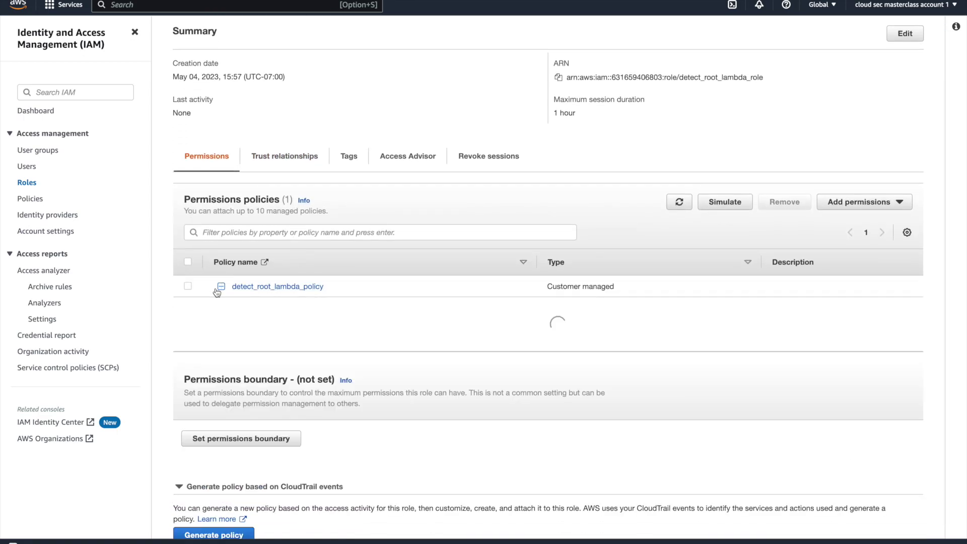
{"action": "scroll", "coordinate": [337, 314], "scroll_direction": "down", "scroll_amount": 2}
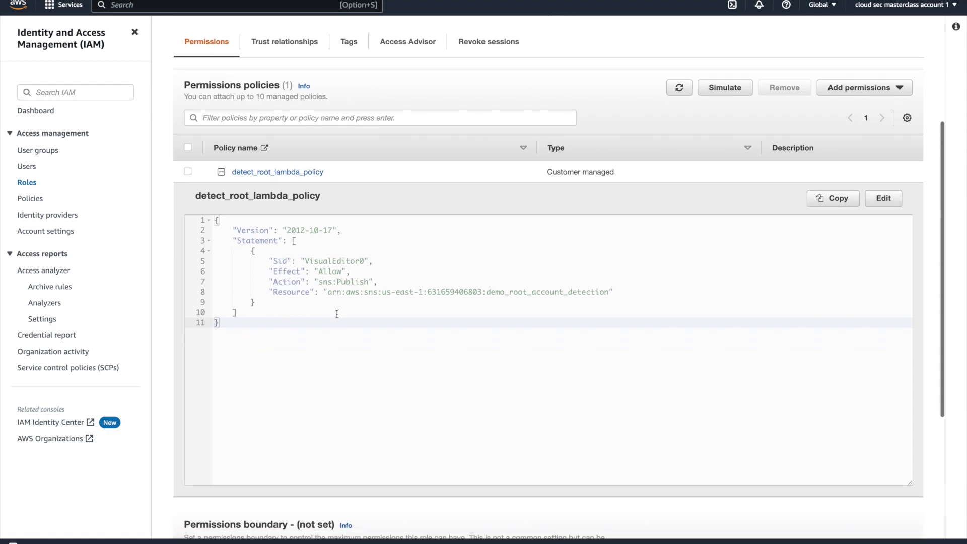
{"action": "triple_click", "coordinate": [343, 282]}
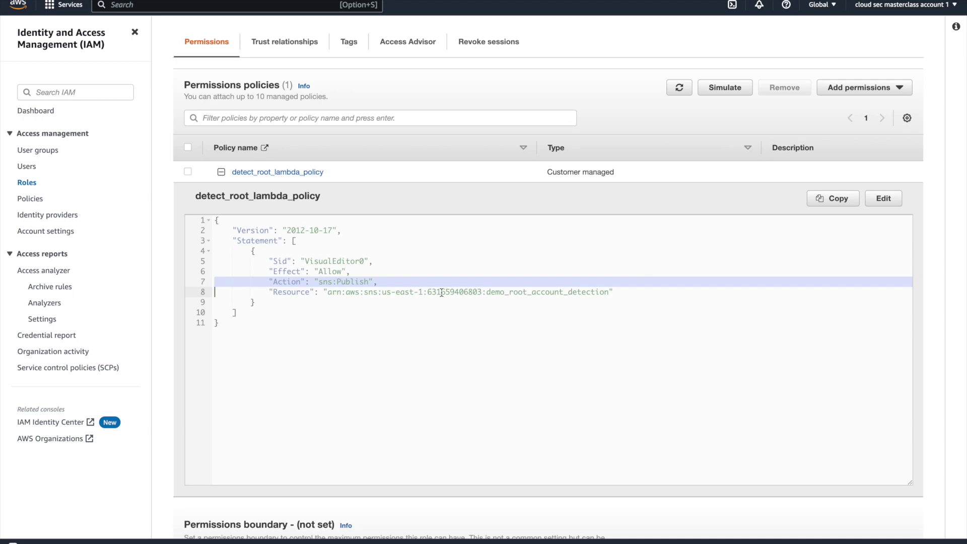
{"action": "left_click_drag", "start_coordinate": [612, 293], "coordinate": [485, 295]}
{"action": "scroll", "coordinate": [469, 191], "scroll_direction": "up", "scroll_amount": 1}
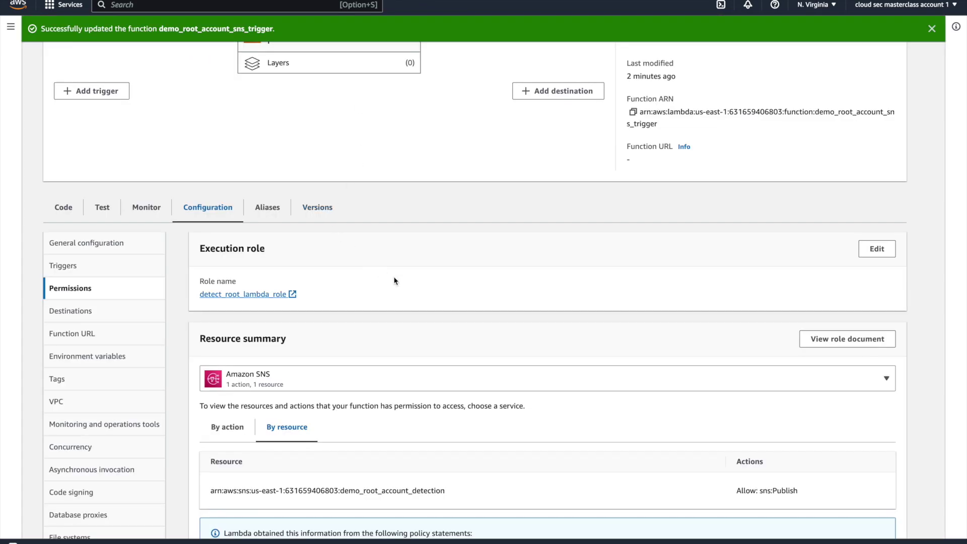
{"action": "scroll", "coordinate": [395, 280], "scroll_direction": "down", "scroll_amount": 2}
Step: Scroll back to the top of the Lambda page, where the eventbridge search is entered
{"action": "scroll", "coordinate": [393, 278], "scroll_direction": "up", "scroll_amount": 1}
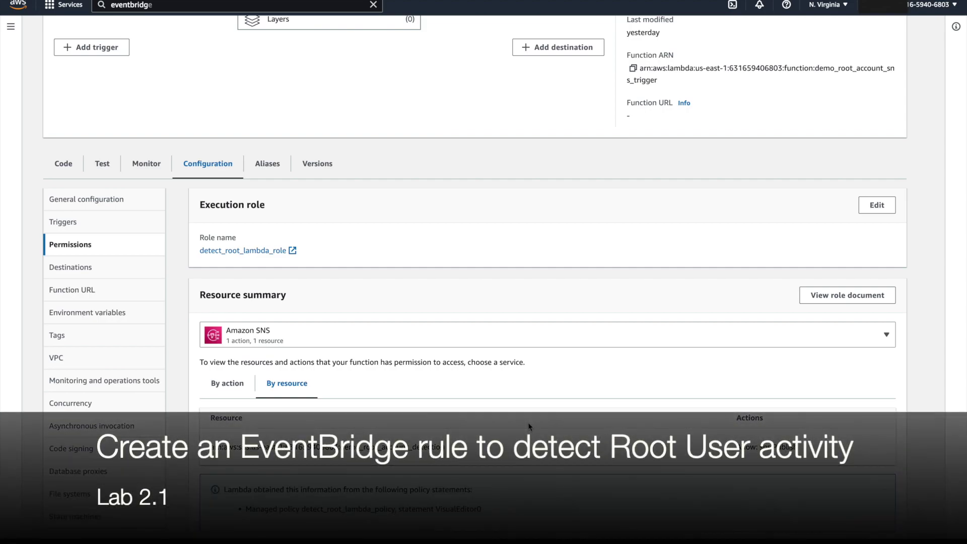
{"action": "scroll", "coordinate": [401, 271], "scroll_direction": "up", "scroll_amount": 1}
Step: Open Amazon EventBridge from the eventbridge search results in a new tab
{"action": "left_click", "coordinate": [175, 6]}
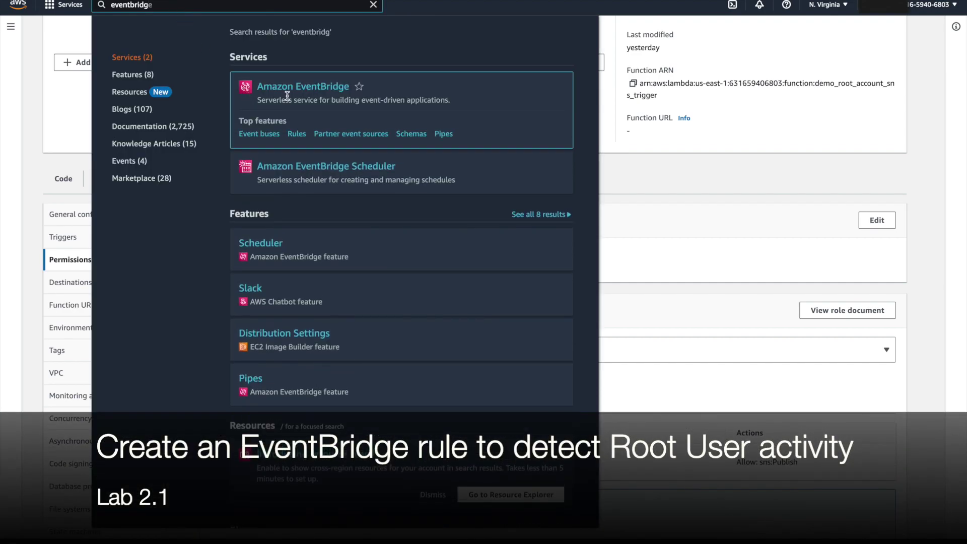
{"action": "right_click", "coordinate": [295, 95]}
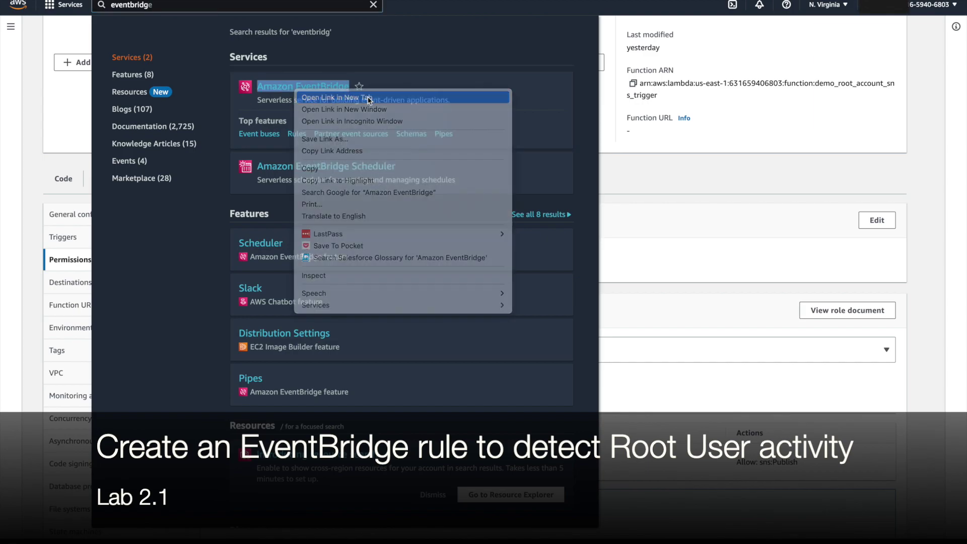
{"action": "left_click", "coordinate": [323, 96]}
{"action": "key", "text": "Escape"}
{"action": "key", "text": "ctrl+Tab"}
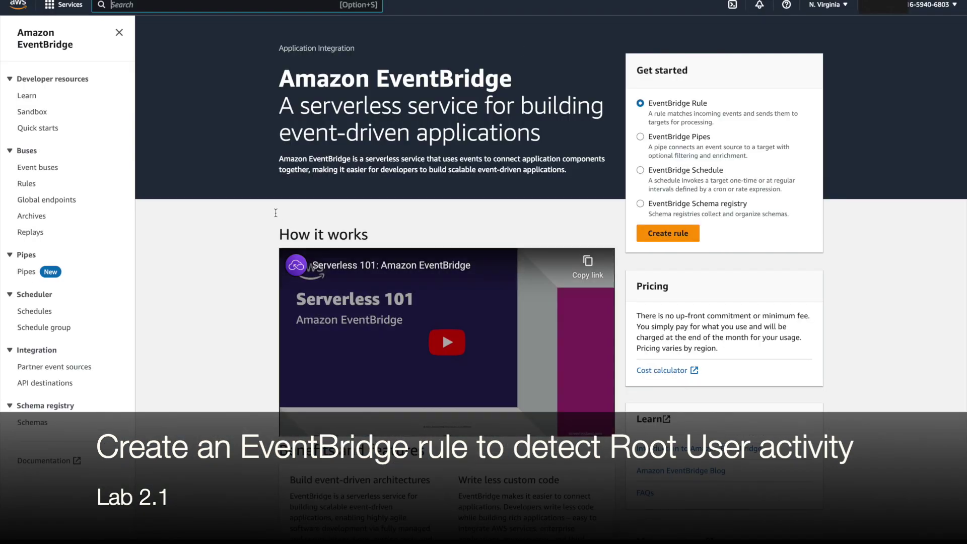
Step: Create a rule named demo-detect-root-activity on the default bus and proceed to the event pattern
{"action": "left_click", "coordinate": [28, 184]}
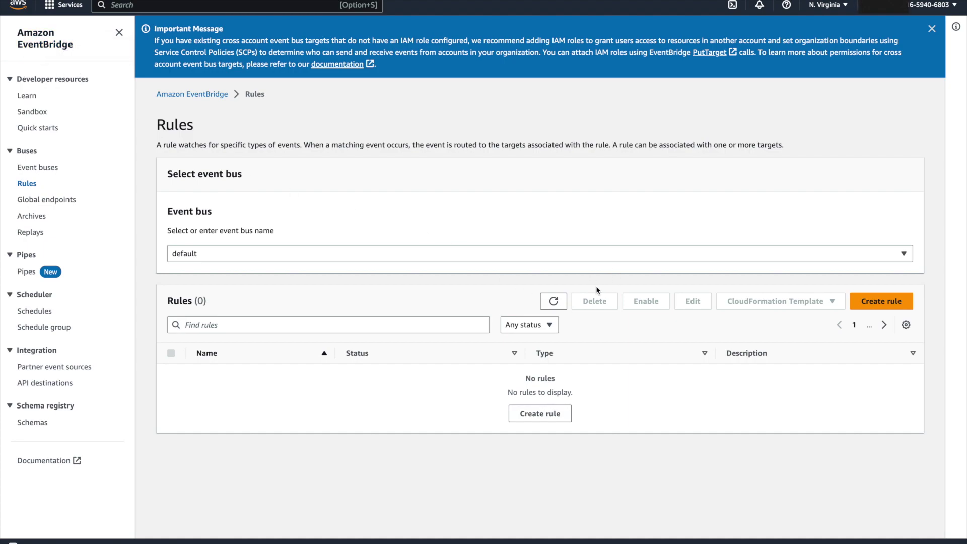
{"action": "left_click", "coordinate": [889, 302]}
{"action": "left_click", "coordinate": [305, 201]}
{"action": "type", "text": "demo-detect-root-activity"}
{"action": "left_click", "coordinate": [640, 220]}
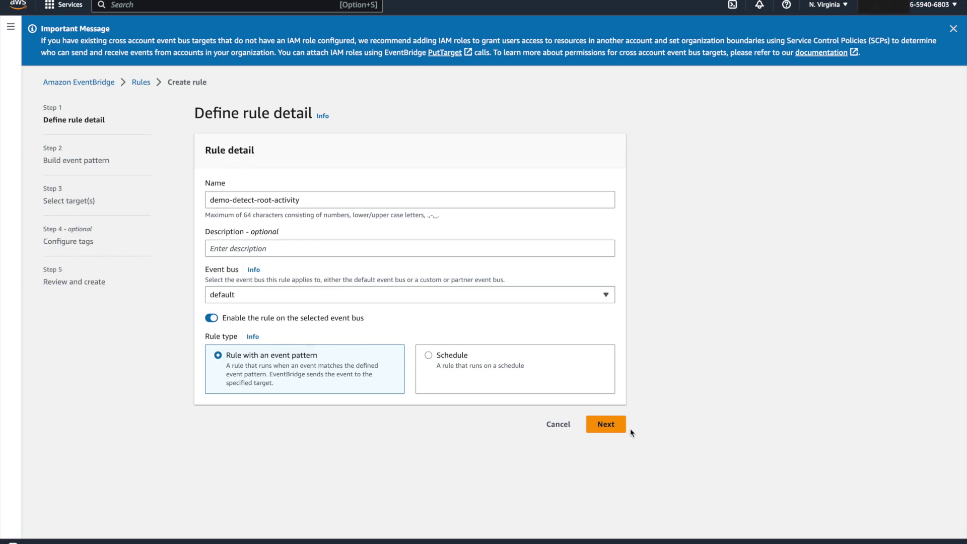
{"action": "left_click", "coordinate": [612, 426]}
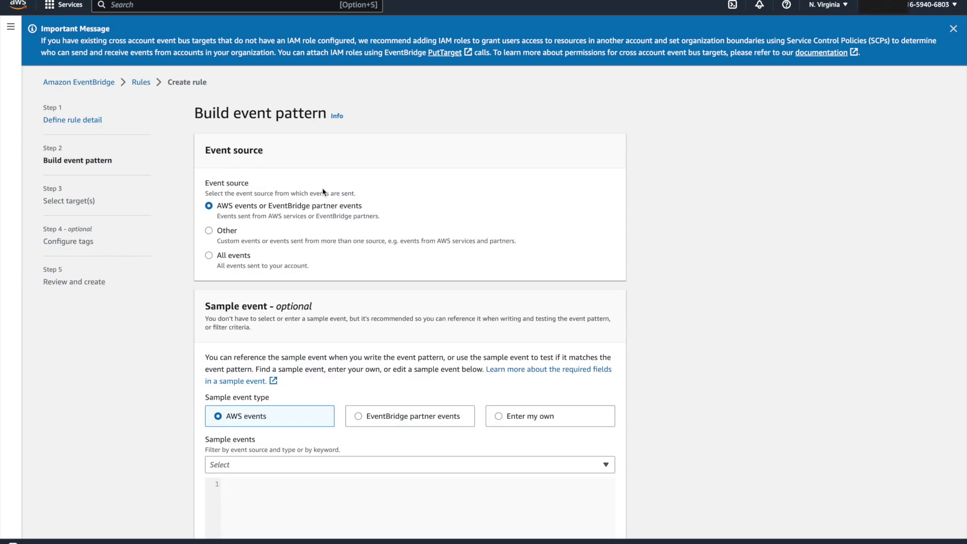
Step: Switch to a custom JSON event pattern and paste the root-activity pattern
{"action": "scroll", "coordinate": [324, 192], "scroll_direction": "down", "scroll_amount": 10}
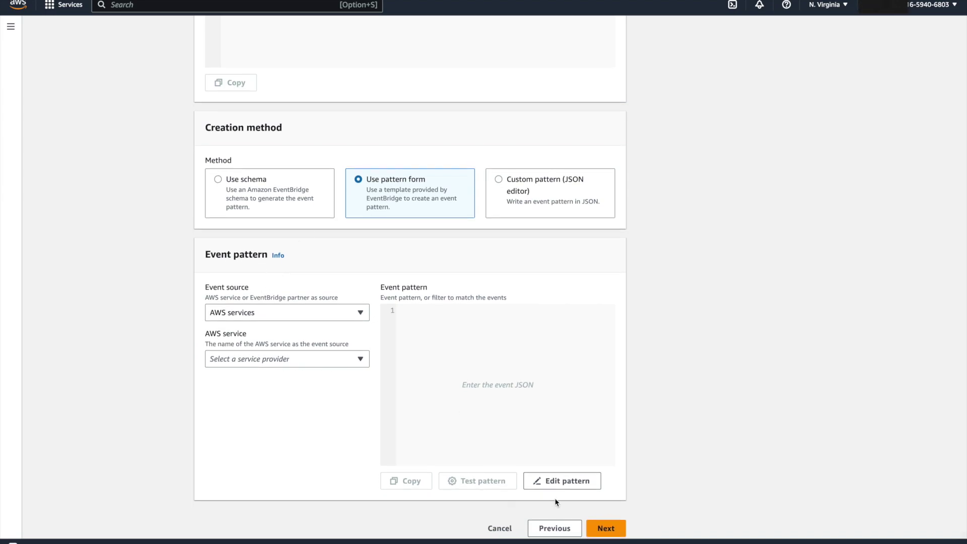
{"action": "left_click", "coordinate": [561, 484]}
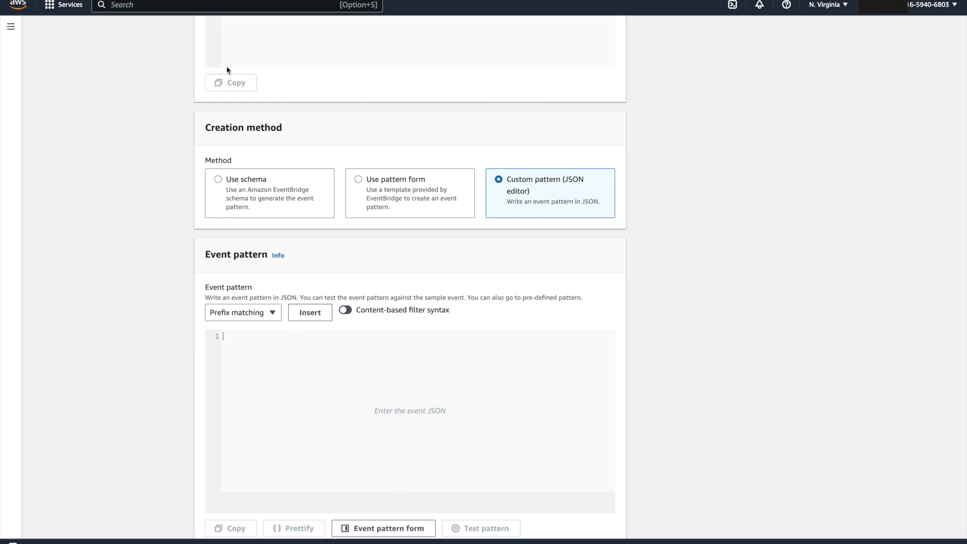
{"action": "type", "text": "{   \"detail-type\": [\"AWS API Call via CloudTrail\", \"AWS Console Sign In via CloudTrail\"],   \"detail\": {     \"userIdentity\": {       \"type\": [\"Root\"]     }   } }"}
{"action": "scroll", "coordinate": [666, 372], "scroll_direction": "down", "scroll_amount": 1}
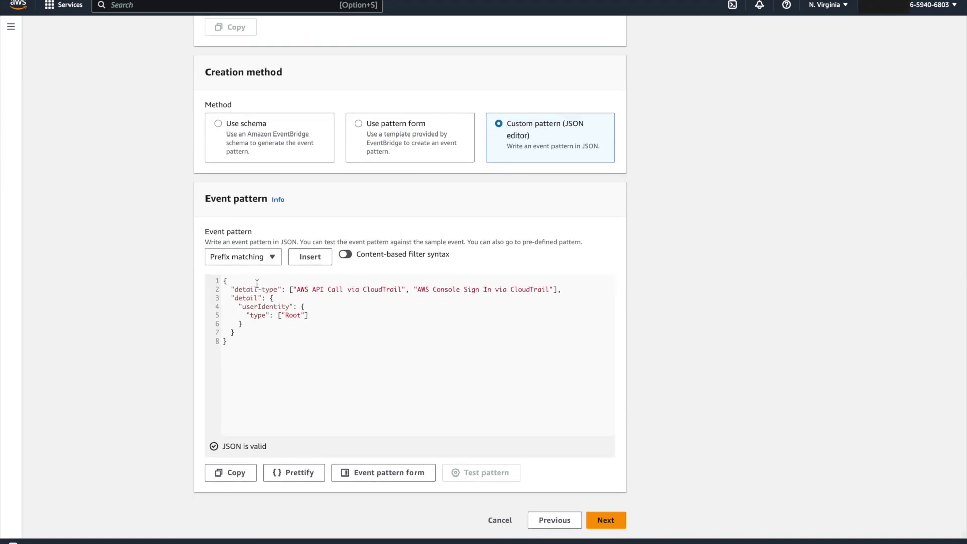
Step: Check the detail-type values 'AWS API Call' and 'AWS Console Sign In via CloudTrail'
{"action": "triple_click", "coordinate": [276, 288]}
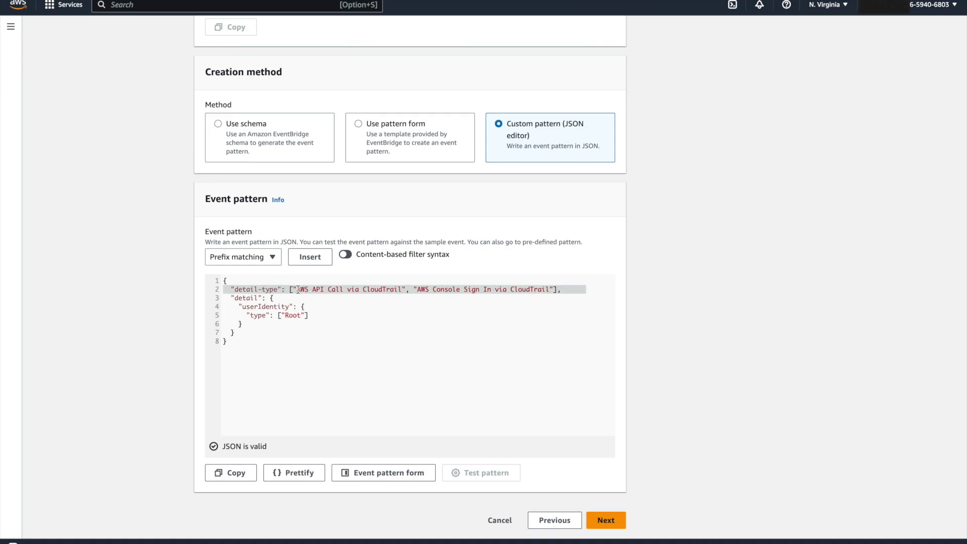
{"action": "left_click", "coordinate": [298, 289]}
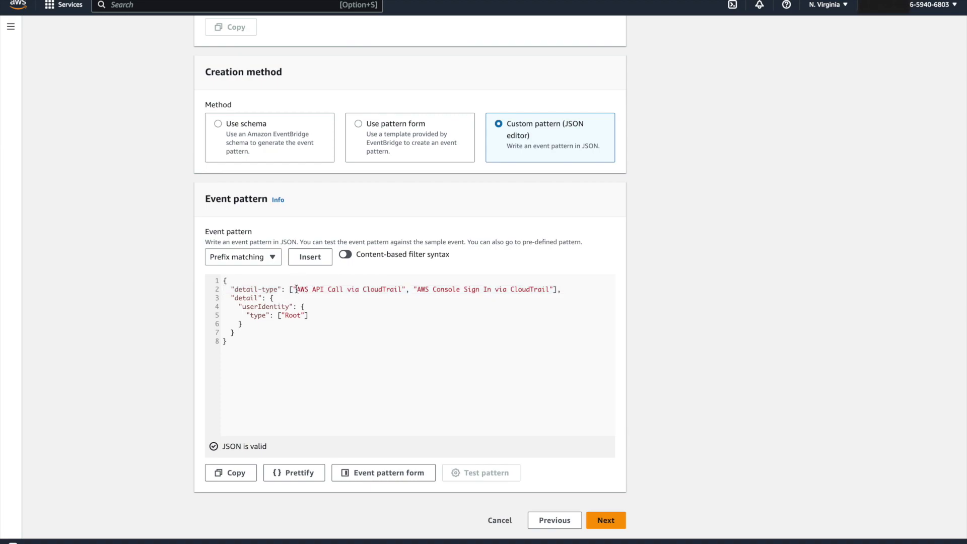
{"action": "left_click_drag", "start_coordinate": [297, 290], "coordinate": [317, 290]}
{"action": "left_click", "coordinate": [317, 291]}
{"action": "left_click", "coordinate": [363, 289]}
{"action": "left_click_drag", "start_coordinate": [418, 289], "coordinate": [549, 290]}
{"action": "left_click", "coordinate": [549, 289]}
{"action": "left_click", "coordinate": [374, 288]}
{"action": "double_click", "coordinate": [374, 288]}
{"action": "left_click_drag", "start_coordinate": [296, 289], "coordinate": [338, 287]}
{"action": "left_click_drag", "start_coordinate": [418, 289], "coordinate": [448, 288]}
Step: Confirm the userIdentity type is Root and proceed to target selection
{"action": "left_click", "coordinate": [267, 315]}
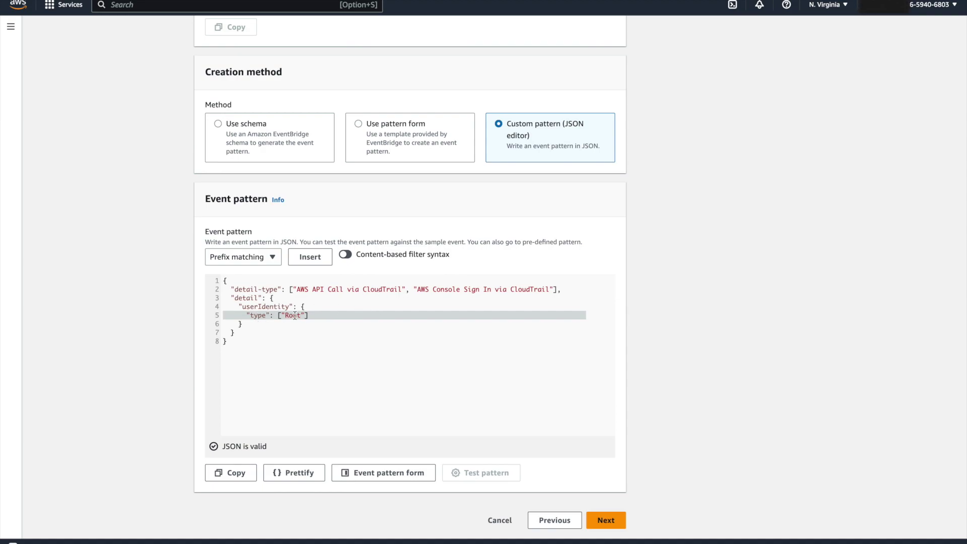
{"action": "double_click", "coordinate": [295, 316]}
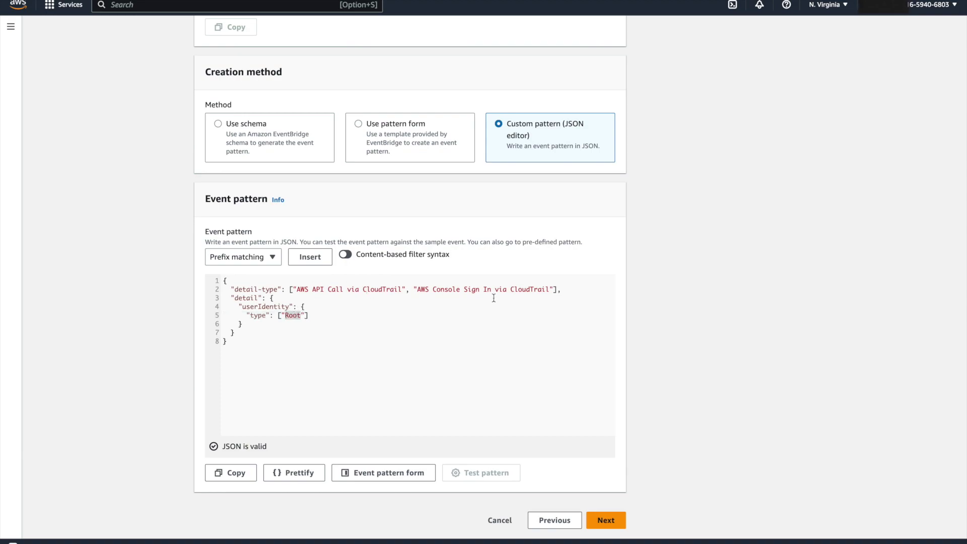
{"action": "left_click", "coordinate": [424, 300]}
{"action": "left_click", "coordinate": [600, 519]}
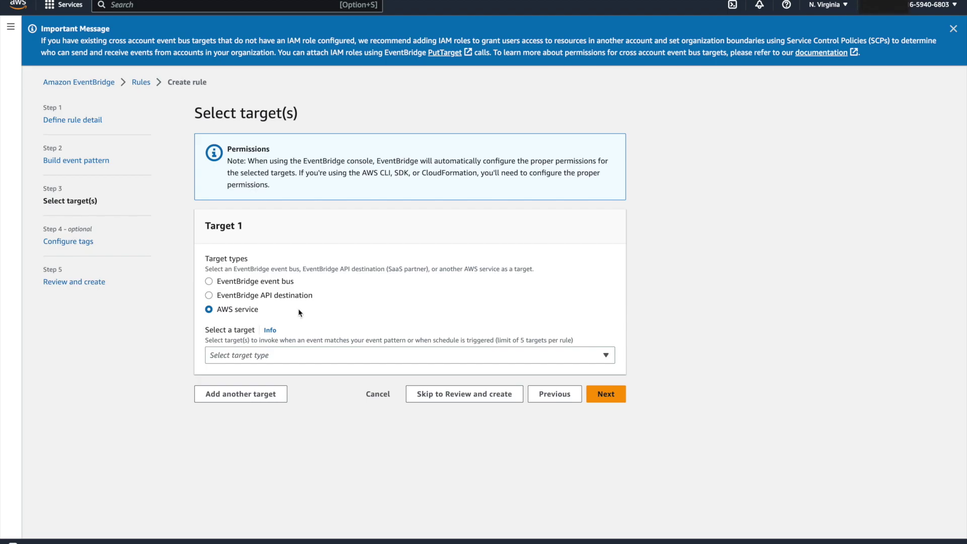
Step: Set the rule target to the Lambda function demo_root_account_sns_trigger
{"action": "left_click", "coordinate": [241, 361]}
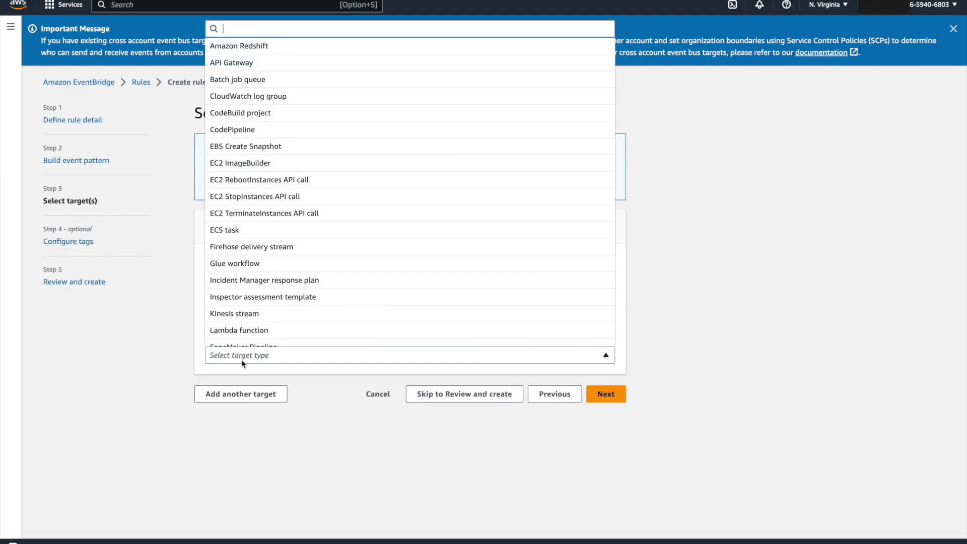
{"action": "type", "text": "lambda"}
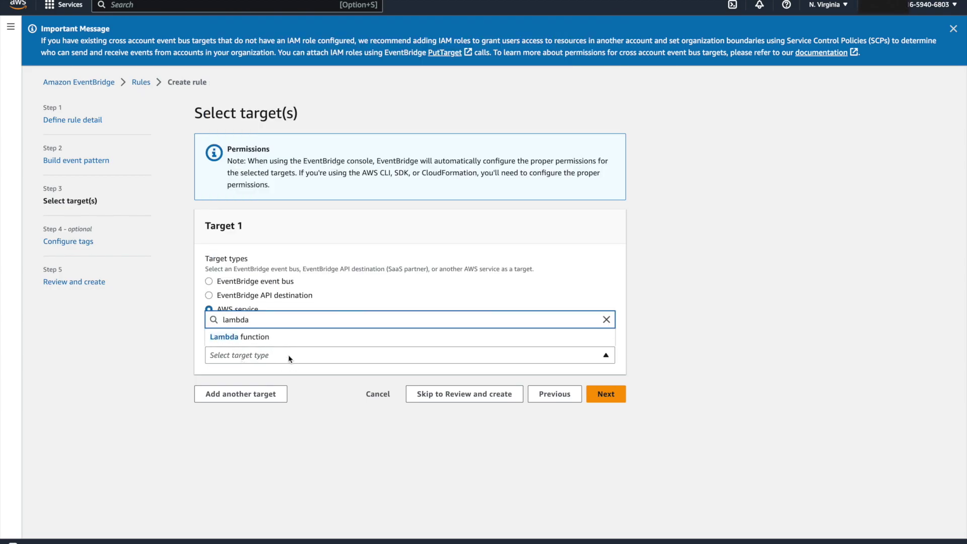
{"action": "left_click", "coordinate": [275, 337]}
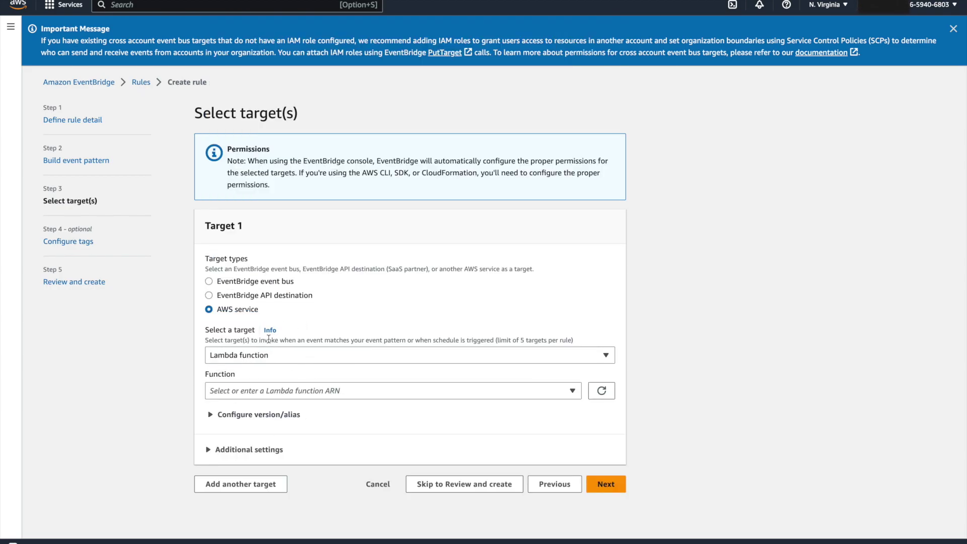
{"action": "left_click", "coordinate": [247, 389]}
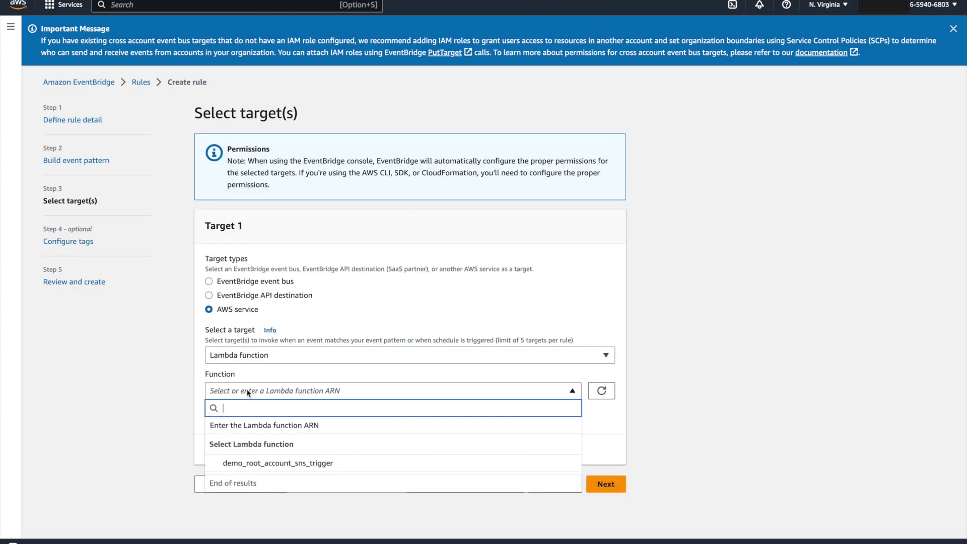
{"action": "left_click", "coordinate": [271, 462]}
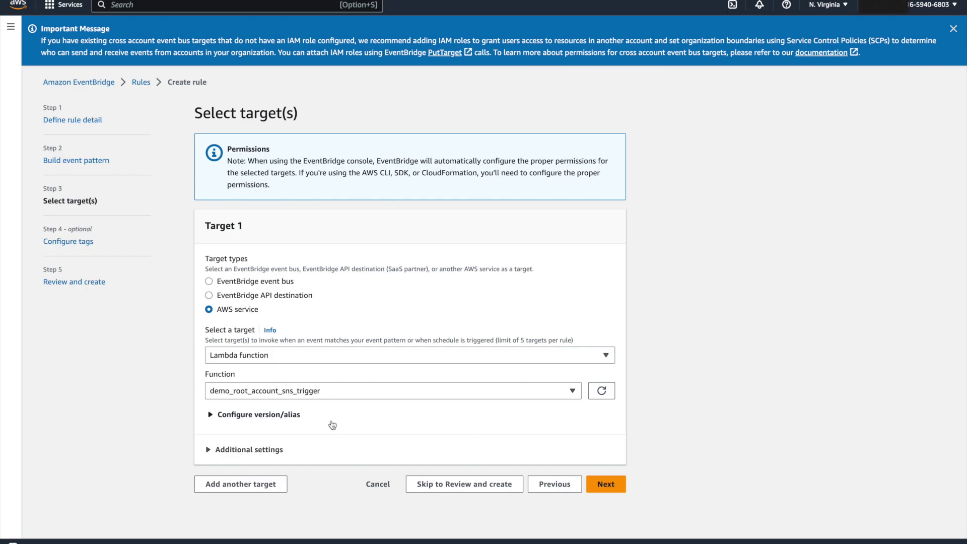
Step: Skip tags, review, and create the demo-detect-root-activity rule
{"action": "left_click", "coordinate": [617, 481]}
{"action": "left_click", "coordinate": [606, 277]}
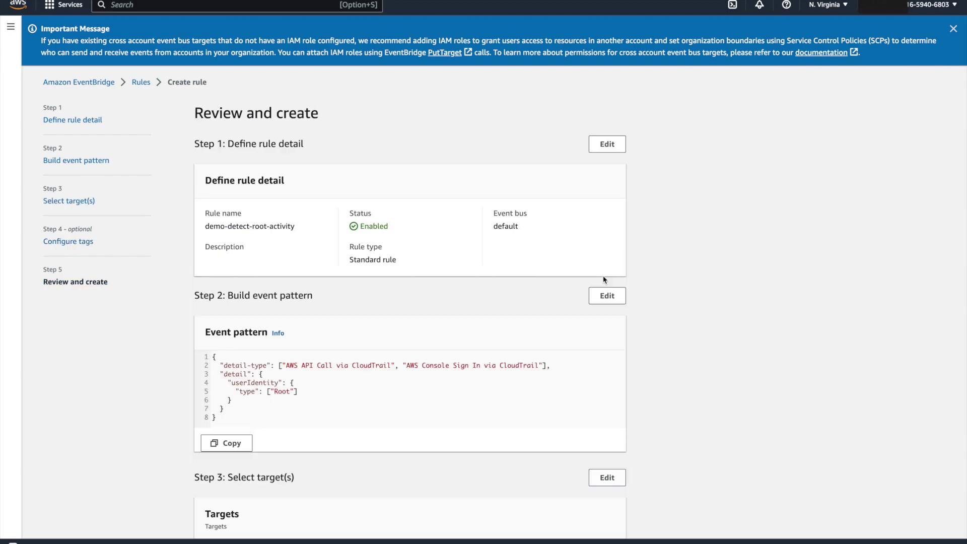
{"action": "scroll", "coordinate": [426, 310], "scroll_direction": "down", "scroll_amount": 5}
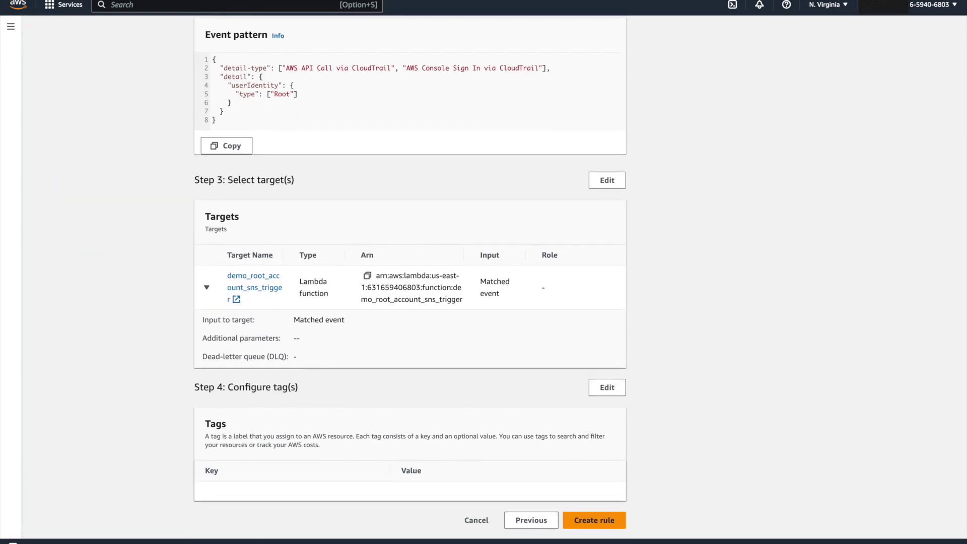
{"action": "left_click", "coordinate": [597, 526]}
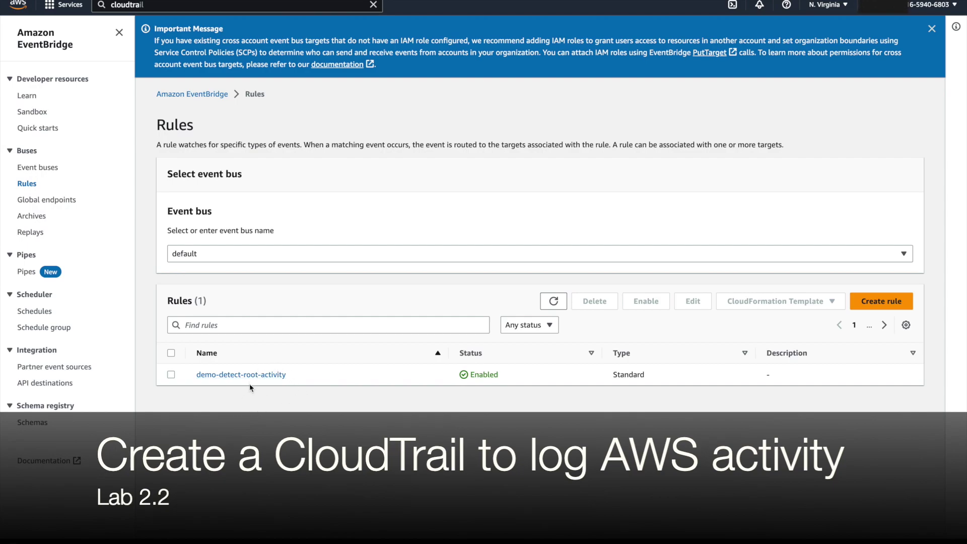
Step: Open CloudTrail in a new tab and go to its Trails list
{"action": "left_click", "coordinate": [152, 4]}
{"action": "right_click", "coordinate": [282, 87]}
{"action": "left_click", "coordinate": [325, 92]}
{"action": "left_click", "coordinate": [723, 181]}
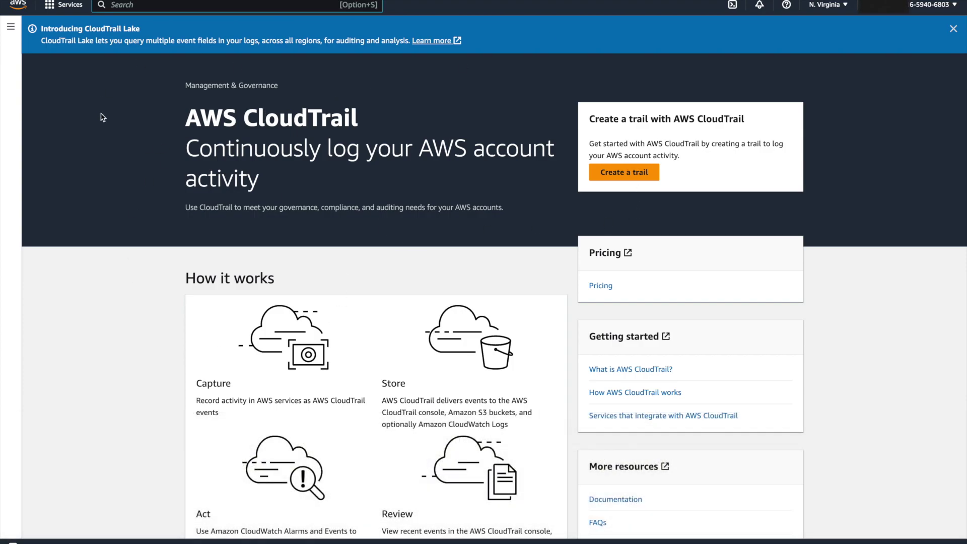
{"action": "left_click", "coordinate": [11, 26]}
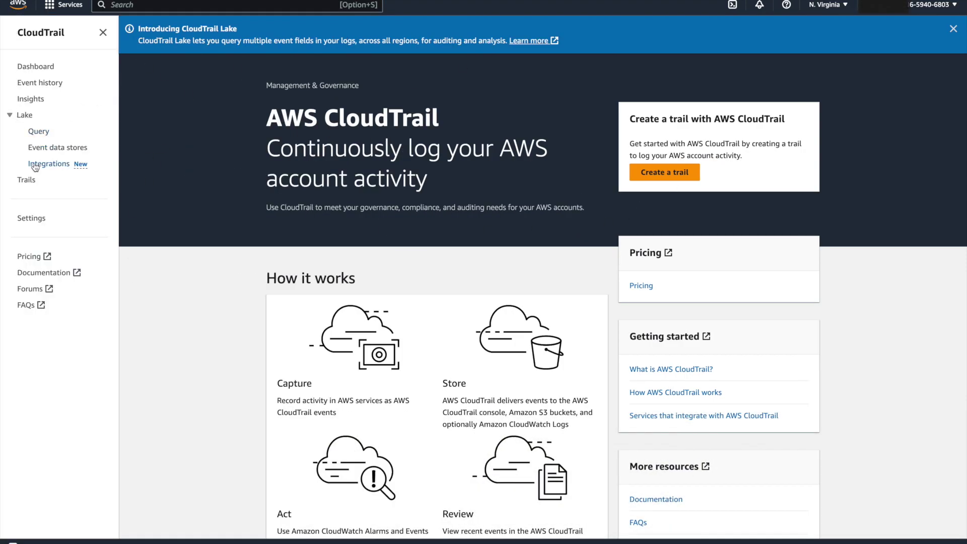
{"action": "left_click", "coordinate": [28, 180]}
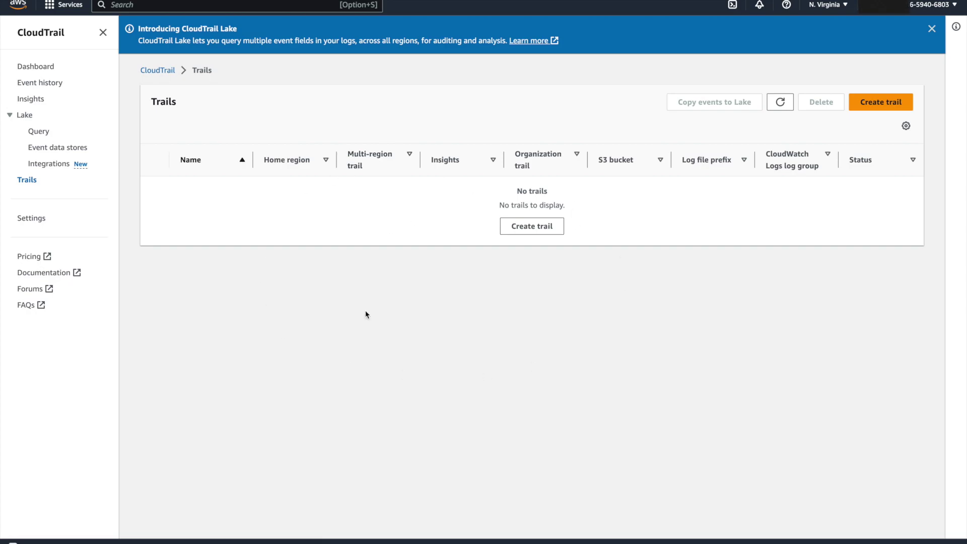
Step: Start a new trail named demo-trail
{"action": "left_click", "coordinate": [882, 102]}
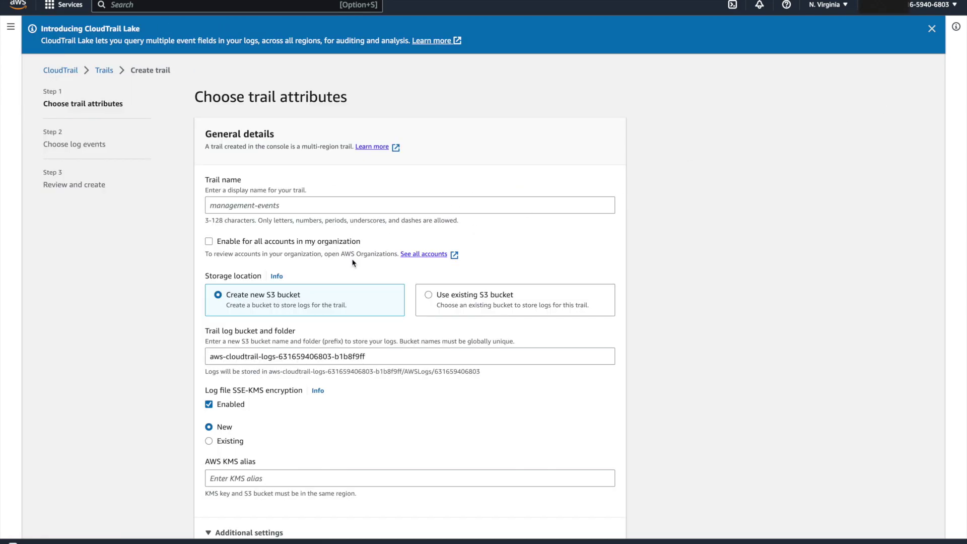
{"action": "left_click", "coordinate": [292, 199]}
{"action": "type", "text": "demo-trail"}
{"action": "left_click", "coordinate": [656, 259]}
{"action": "scroll", "coordinate": [260, 197], "scroll_direction": "down", "scroll_amount": 1}
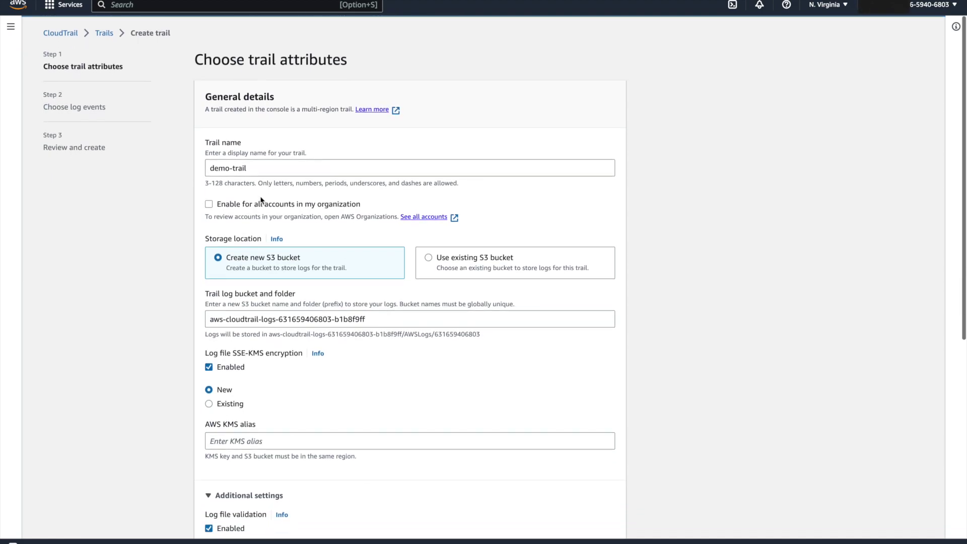
{"action": "scroll", "coordinate": [214, 283], "scroll_direction": "down", "scroll_amount": 2}
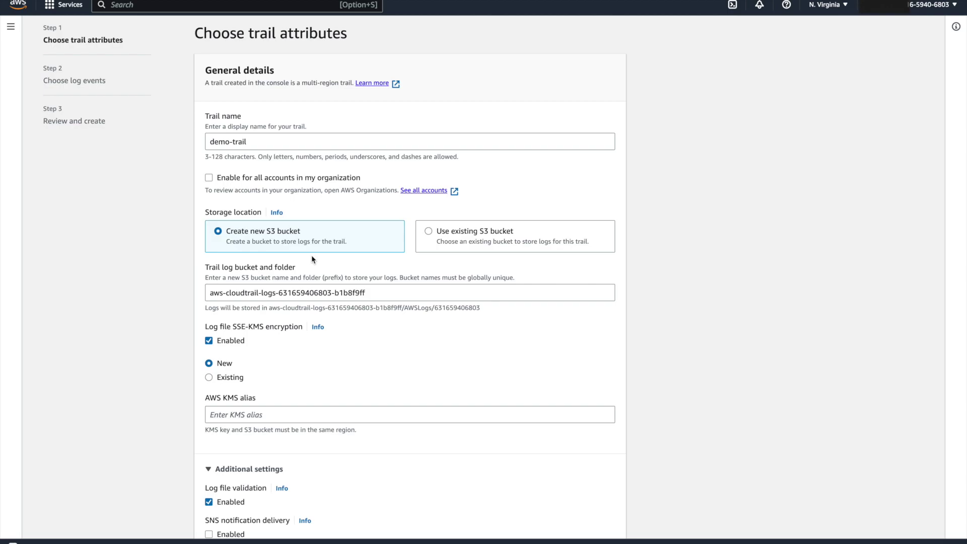
{"action": "scroll", "coordinate": [312, 255], "scroll_direction": "down", "scroll_amount": 1}
Step: Turn off SSE-KMS encryption and log file validation, then continue to log events
{"action": "left_click", "coordinate": [209, 313]}
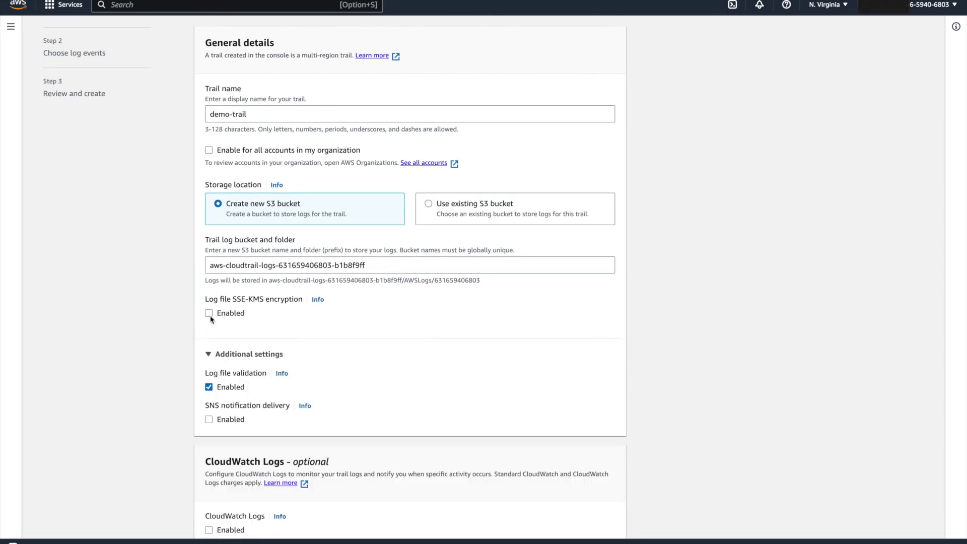
{"action": "scroll", "coordinate": [369, 315], "scroll_direction": "up", "scroll_amount": 3}
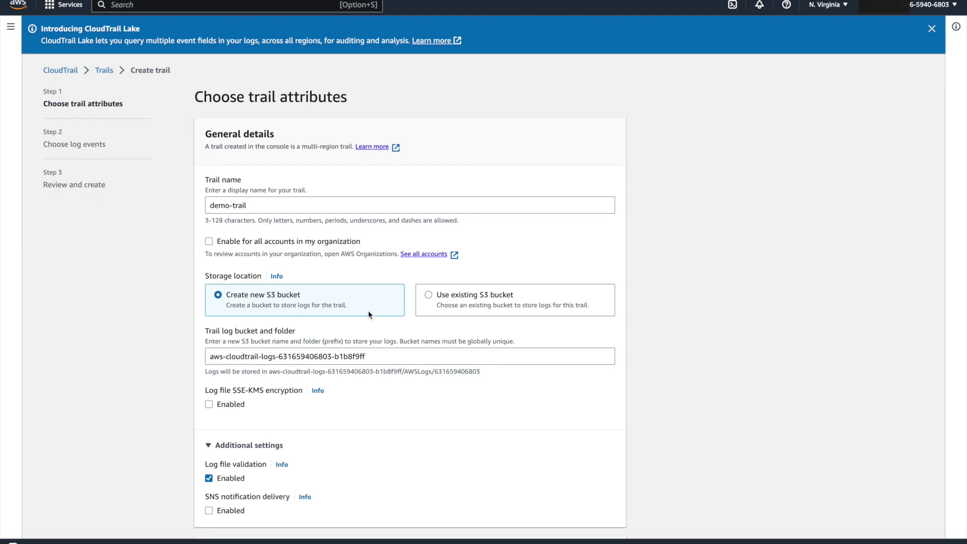
{"action": "scroll", "coordinate": [368, 314], "scroll_direction": "down", "scroll_amount": 2}
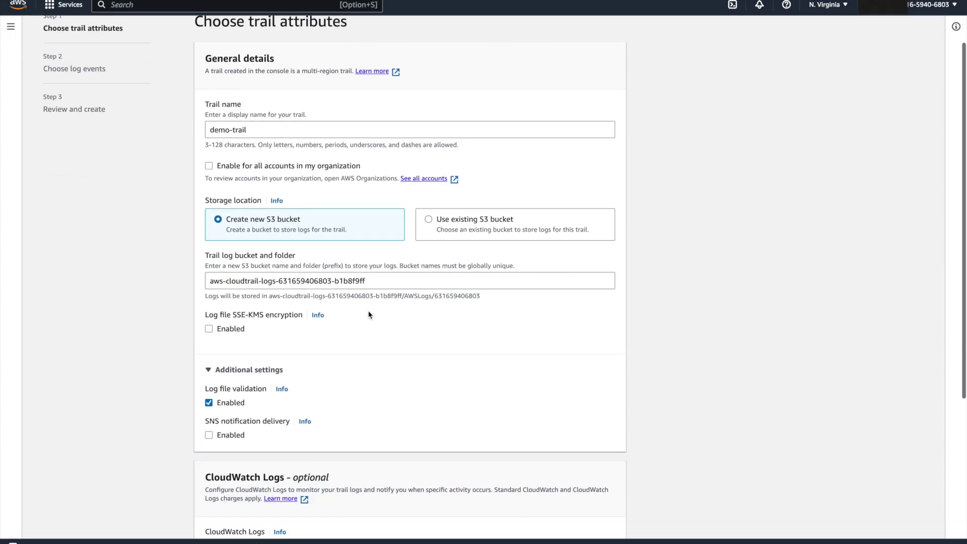
{"action": "scroll", "coordinate": [369, 315], "scroll_direction": "up", "scroll_amount": 1}
{"action": "scroll", "coordinate": [370, 316], "scroll_direction": "down", "scroll_amount": 2}
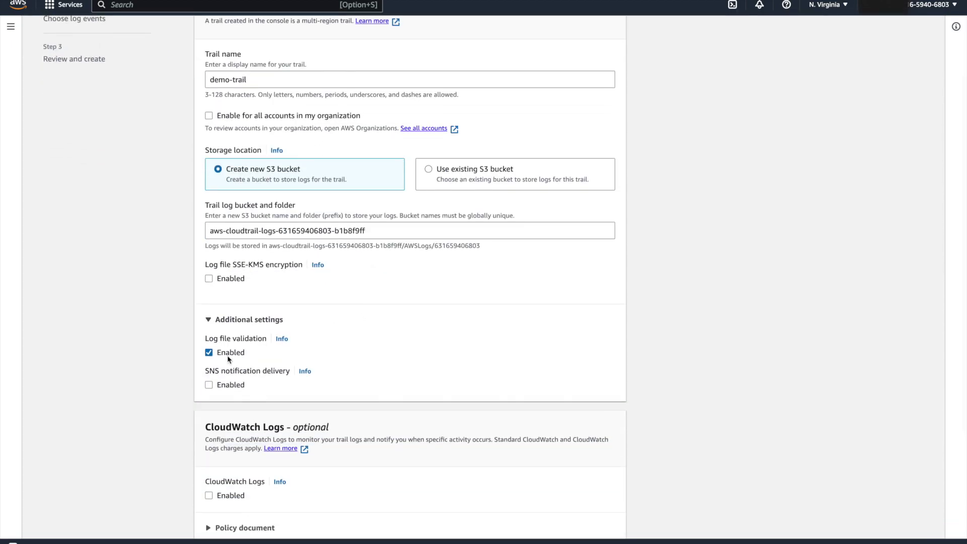
{"action": "left_click", "coordinate": [208, 352]}
{"action": "scroll", "coordinate": [283, 403], "scroll_direction": "down", "scroll_amount": 2}
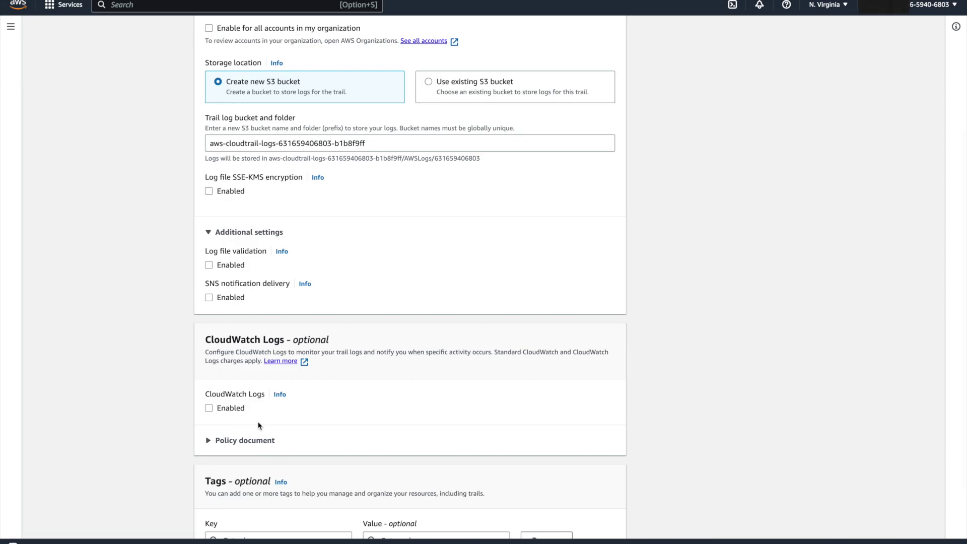
{"action": "left_click", "coordinate": [606, 514]}
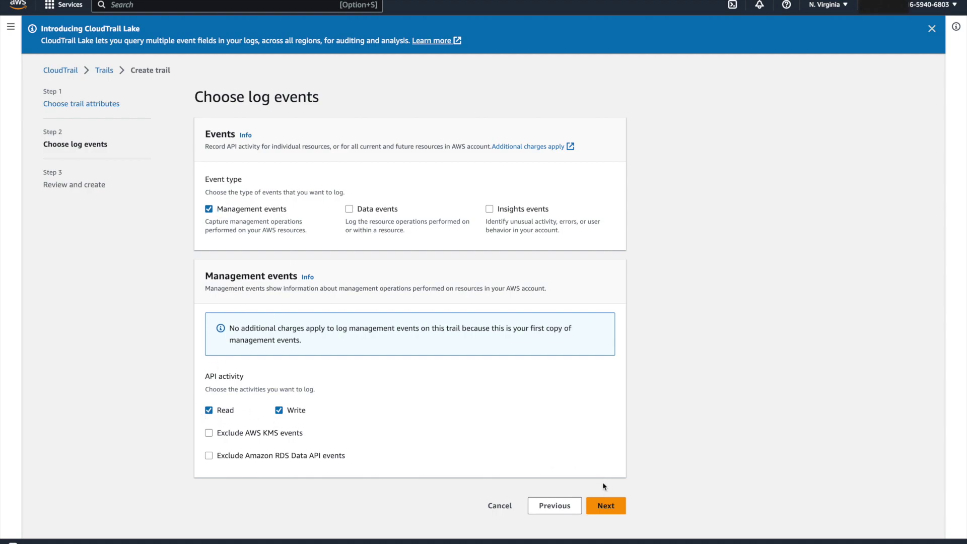
Step: Keep Management events with Read and Write, review, and create demo-trail
{"action": "left_click", "coordinate": [606, 505]}
{"action": "scroll", "coordinate": [414, 246], "scroll_direction": "down", "scroll_amount": 6}
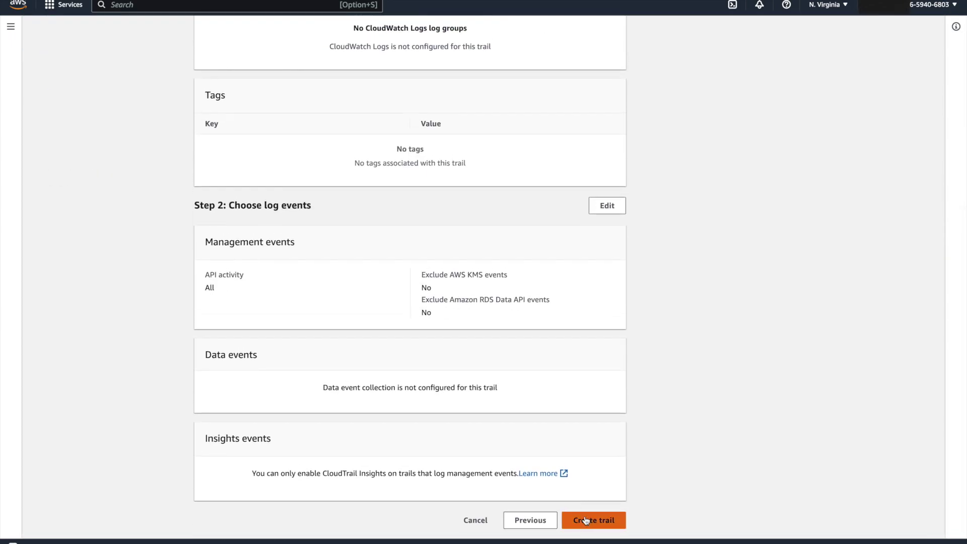
{"action": "scroll", "coordinate": [584, 519], "scroll_direction": "up", "scroll_amount": 4}
{"action": "scroll", "coordinate": [625, 348], "scroll_direction": "down", "scroll_amount": 4}
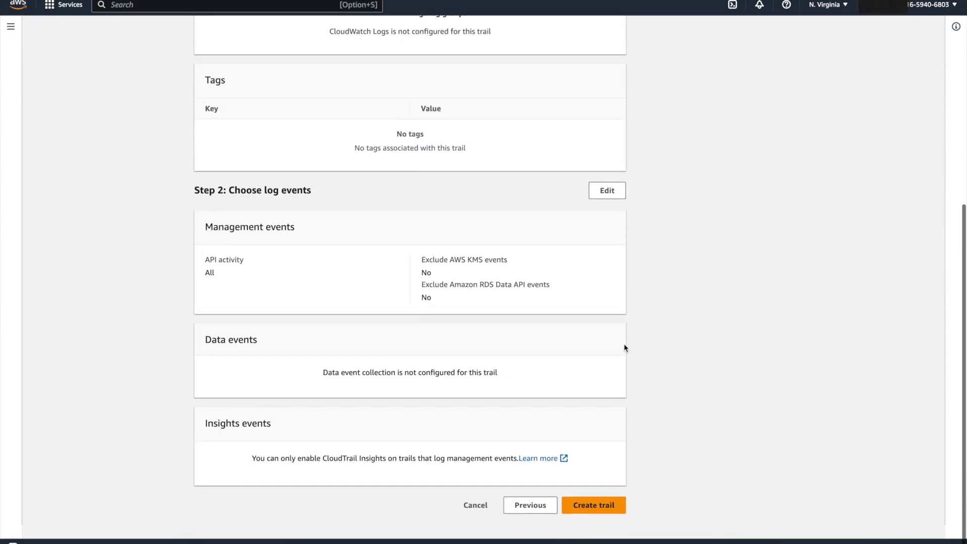
{"action": "left_click", "coordinate": [592, 521]}
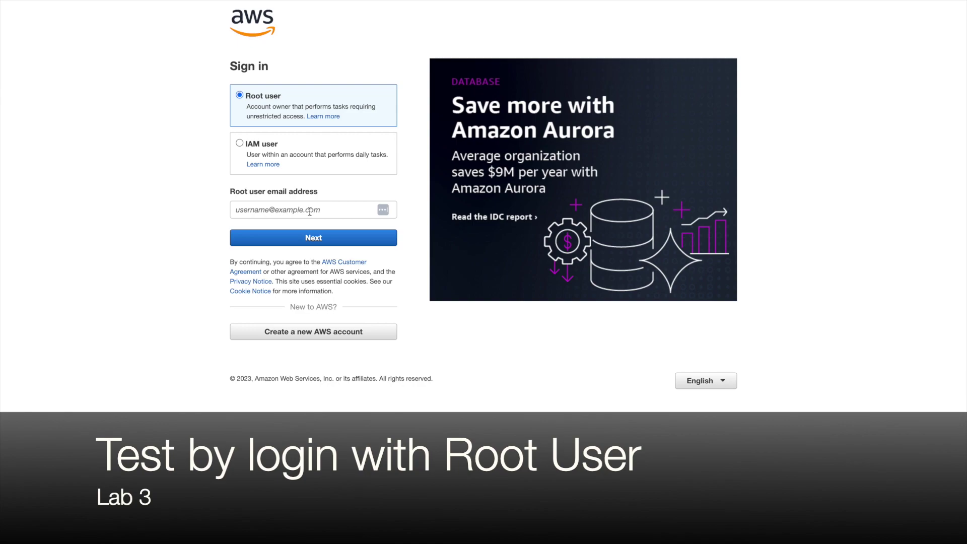
Step: Fill in the root user's email from autofill, continue, and enter the account password
{"action": "left_click", "coordinate": [310, 211]}
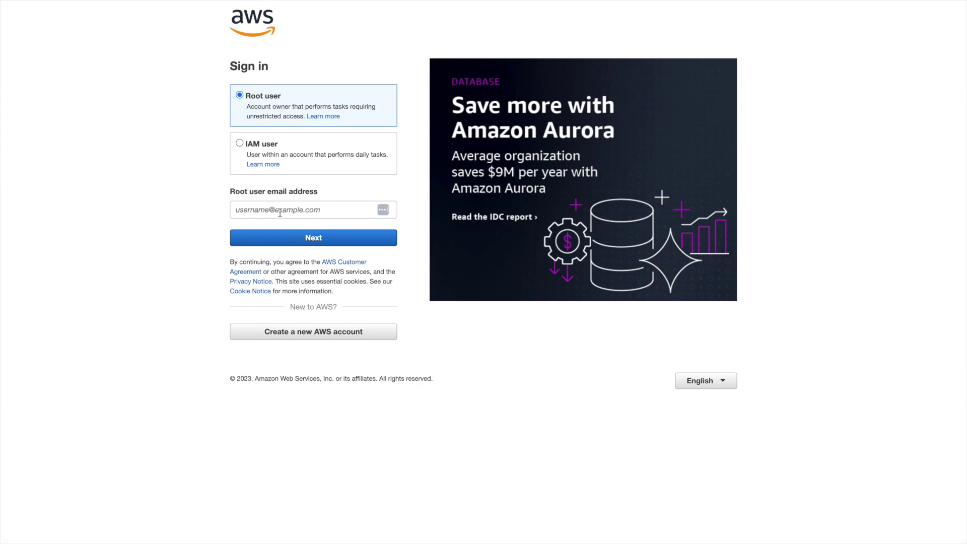
{"action": "left_click", "coordinate": [280, 213]}
{"action": "left_click", "coordinate": [387, 236]}
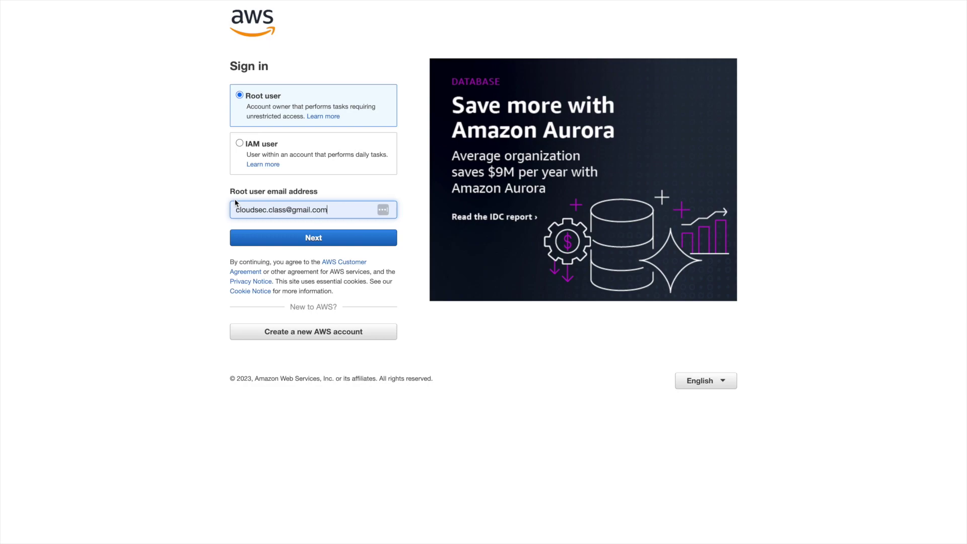
{"action": "left_click", "coordinate": [312, 238]}
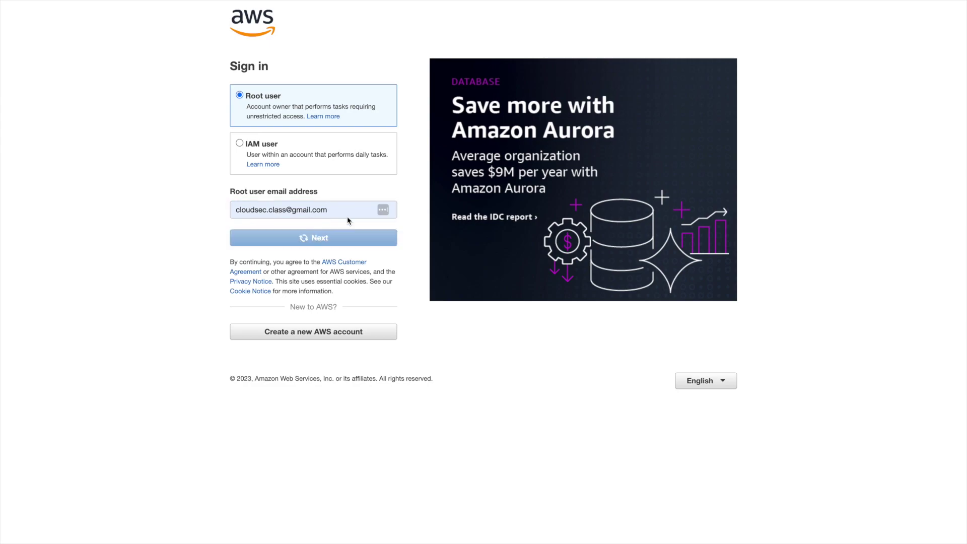
{"action": "type", "text": "•••"}
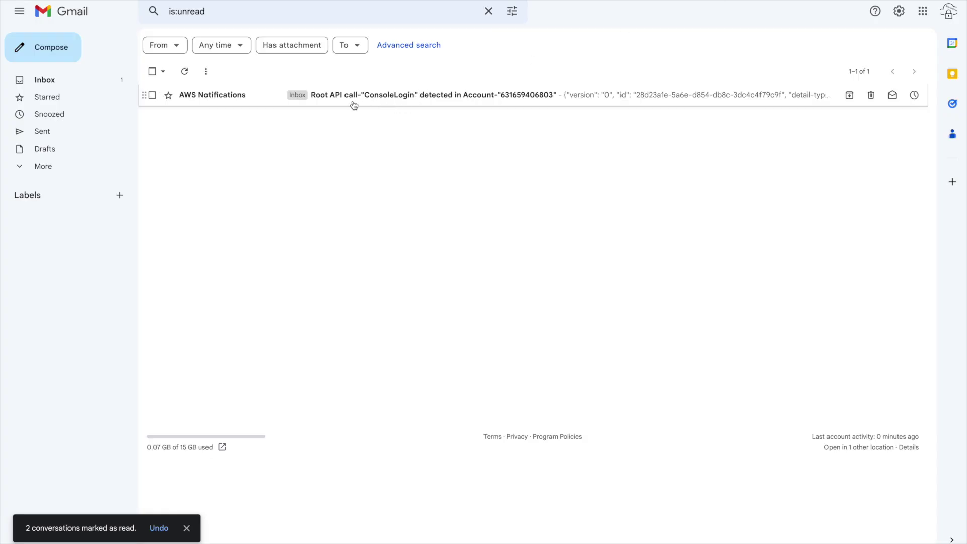
Step: Open the ConsoleLogin alert email and inspect its Root API call subject and JSON body
{"action": "left_click", "coordinate": [366, 100]}
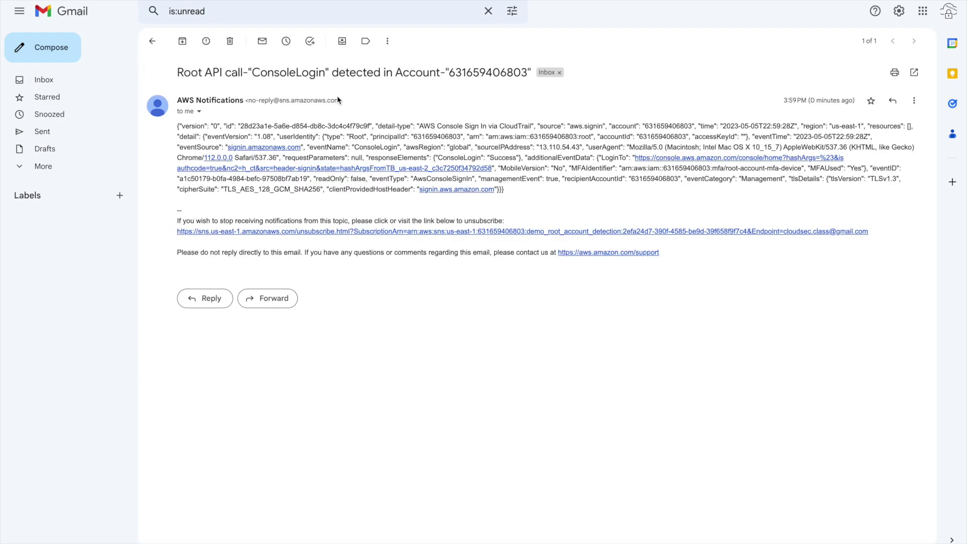
{"action": "left_click_drag", "start_coordinate": [177, 75], "coordinate": [249, 71]}
{"action": "left_click", "coordinate": [279, 68]}
{"action": "double_click", "coordinate": [495, 74]}
{"action": "left_click", "coordinate": [396, 97]}
{"action": "left_click_drag", "start_coordinate": [179, 125], "coordinate": [506, 196]}
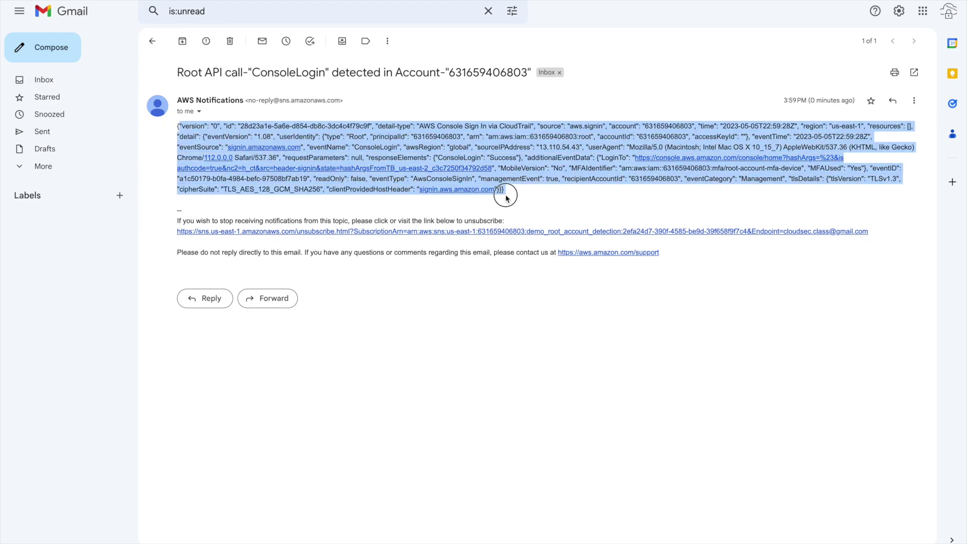
{"action": "left_click", "coordinate": [514, 196]}
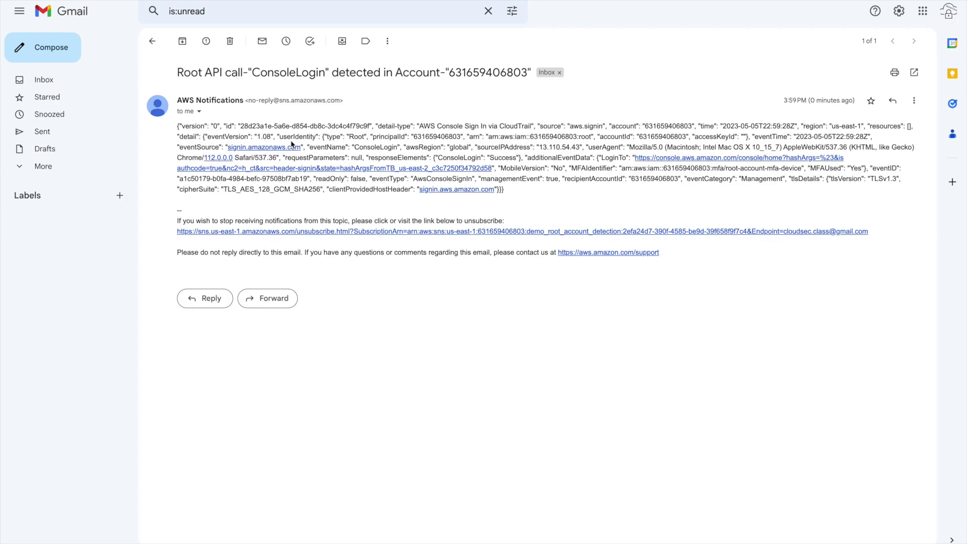
Step: Inspect the userIdentity type Root, principalId account number, and root user ARN
{"action": "left_click", "coordinate": [324, 136]}
{"action": "left_click_drag", "start_coordinate": [324, 136], "coordinate": [369, 136]}
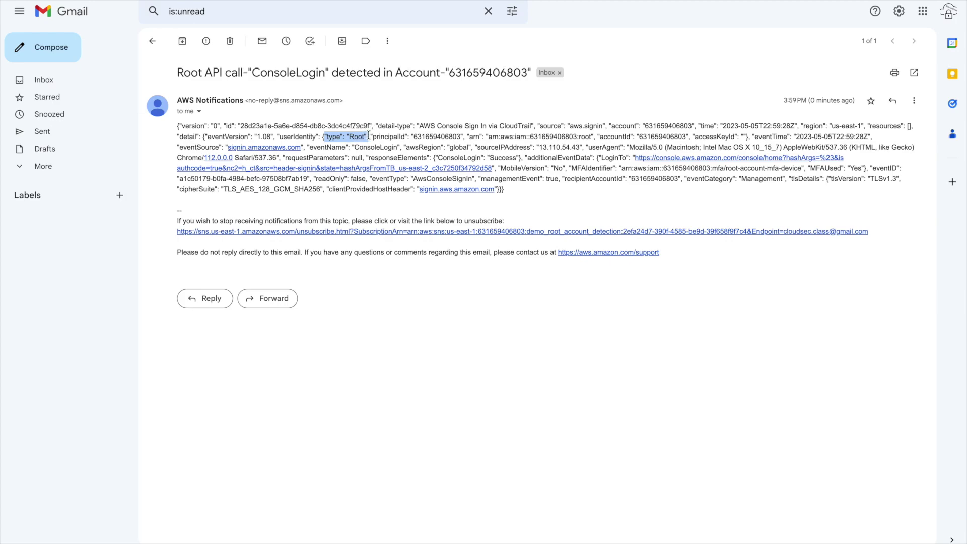
{"action": "double_click", "coordinate": [428, 136]}
{"action": "left_click_drag", "start_coordinate": [469, 136], "coordinate": [593, 138]}
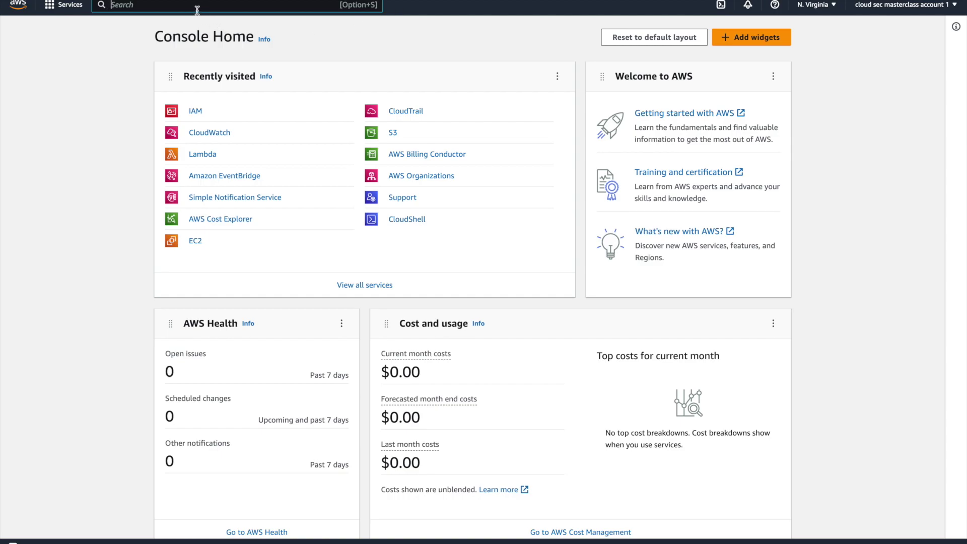
Step: Open demo-detect-root-activity's Monitoring tab to view invocation and triggered-rule graphs
{"action": "type", "text": "eve"}
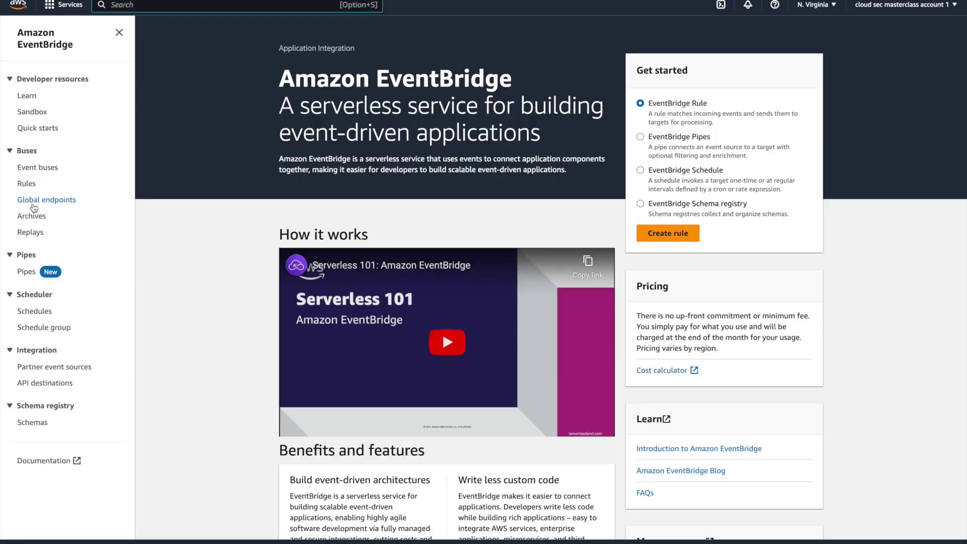
{"action": "left_click", "coordinate": [27, 184]}
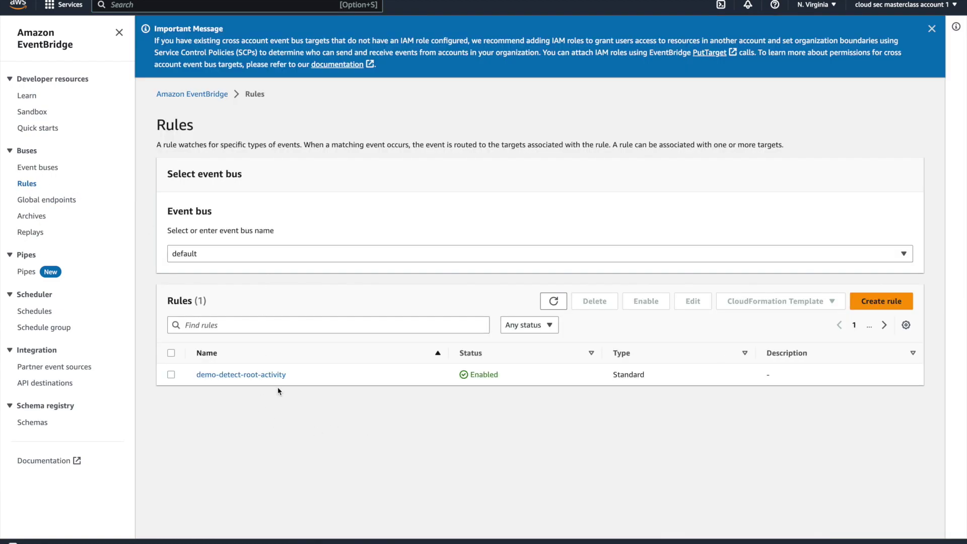
{"action": "left_click", "coordinate": [257, 377]}
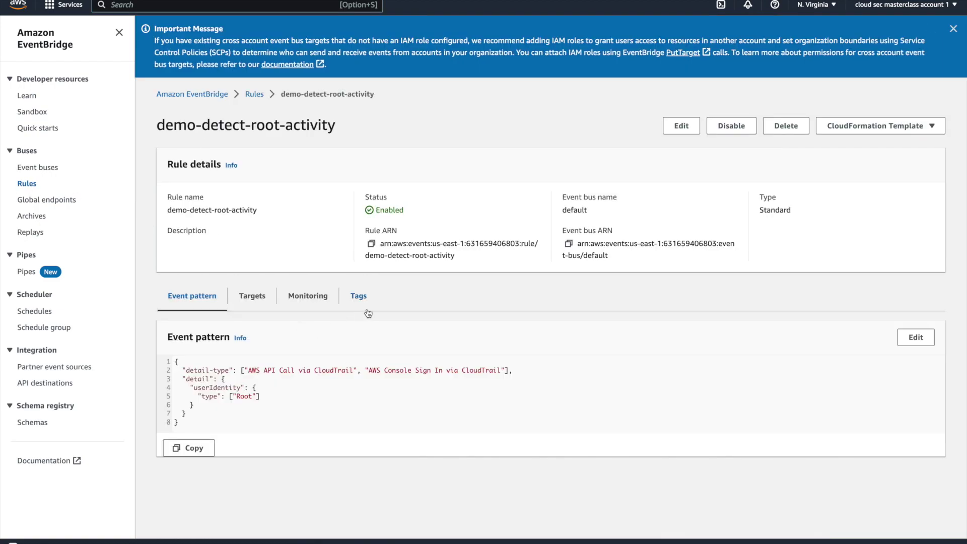
{"action": "left_click", "coordinate": [288, 303]}
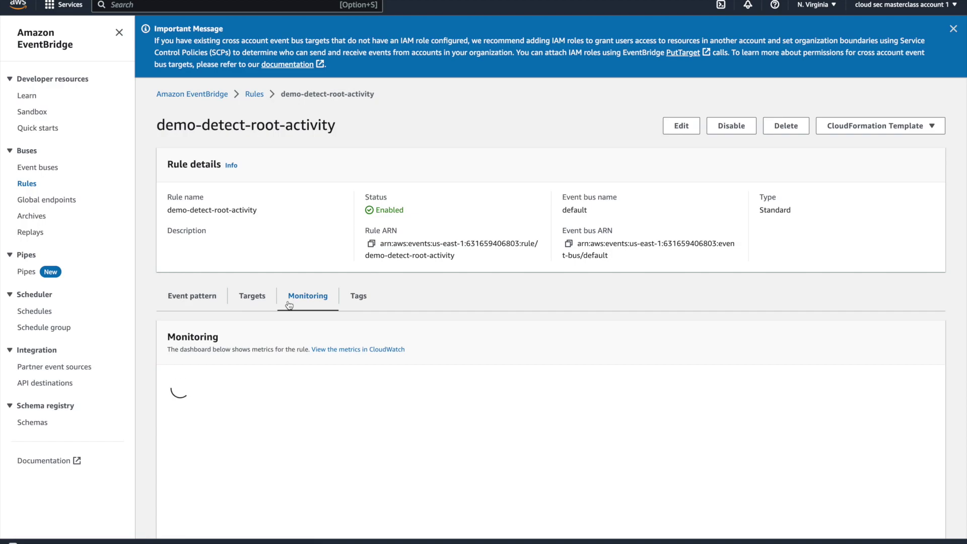
{"action": "scroll", "coordinate": [232, 283], "scroll_direction": "down", "scroll_amount": 5}
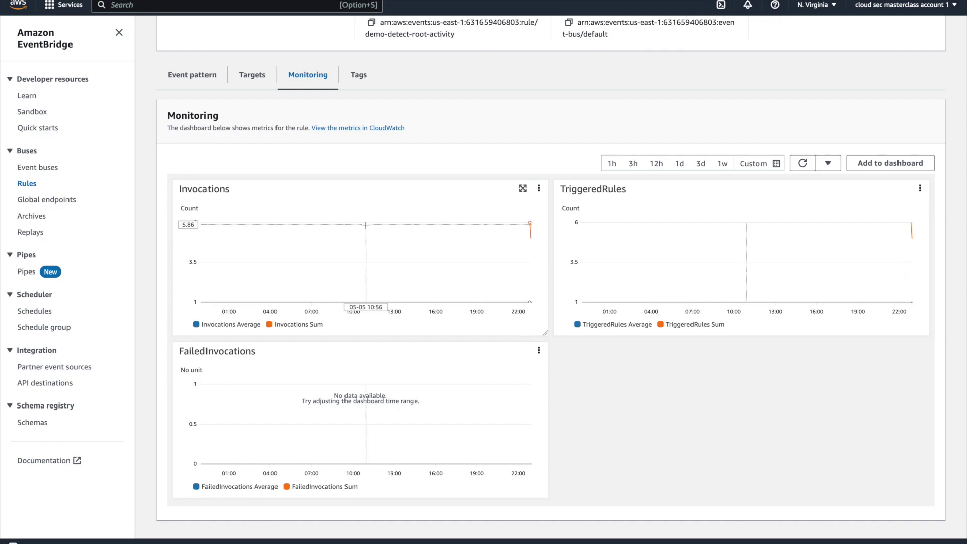
{"action": "mouse_move", "coordinate": [530, 302]}
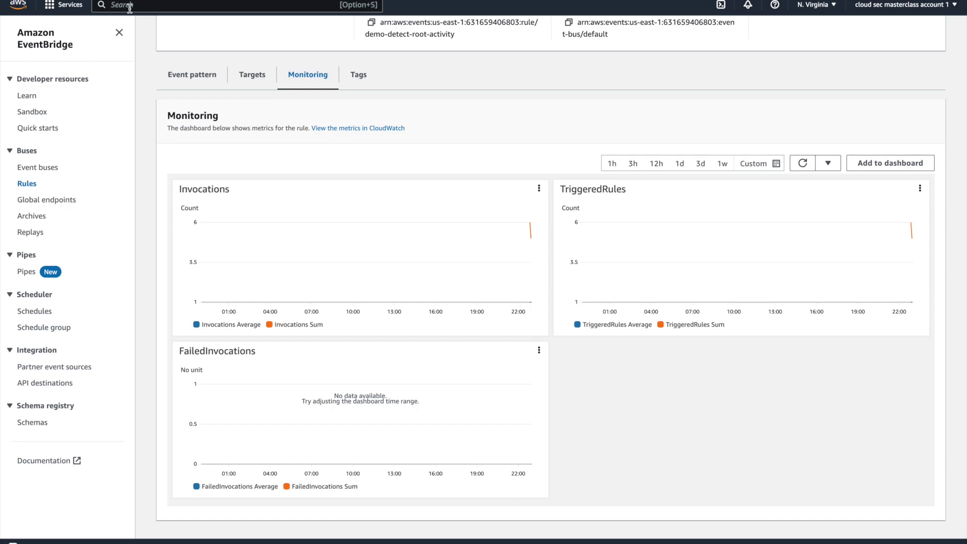
Step: Go to IAM Roles, dismiss the Identity Center promotion, and start creating a role
{"action": "type", "text": "iam"}
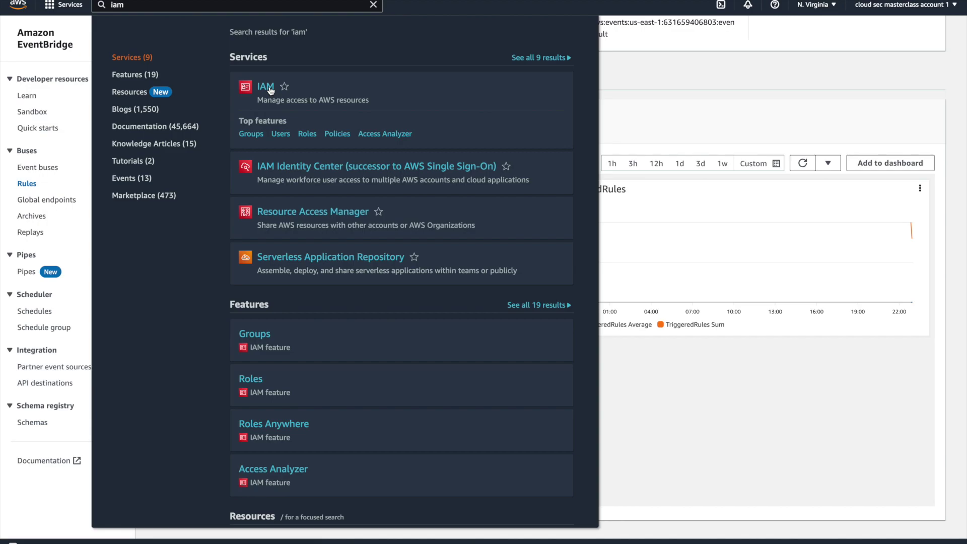
{"action": "left_click", "coordinate": [267, 87]}
{"action": "left_click", "coordinate": [26, 180]}
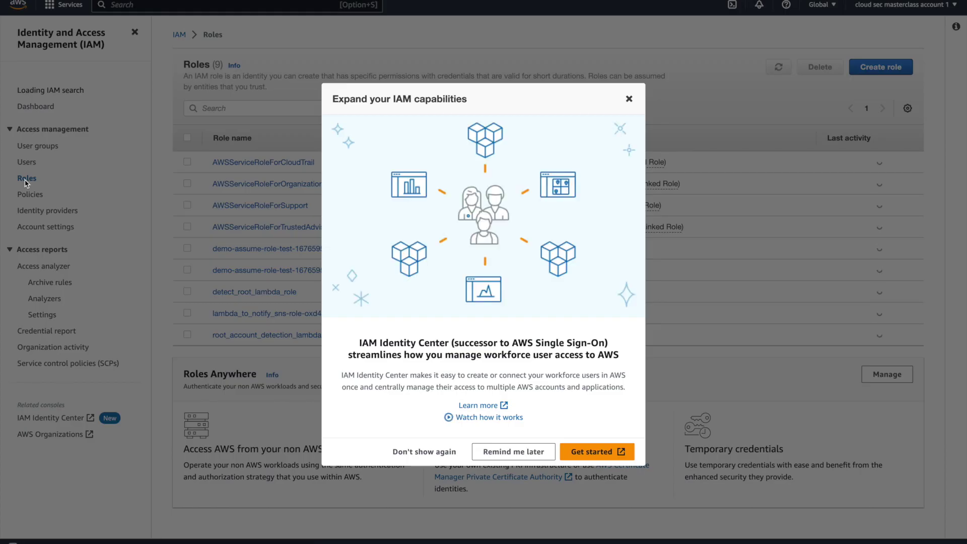
{"action": "left_click", "coordinate": [629, 99]}
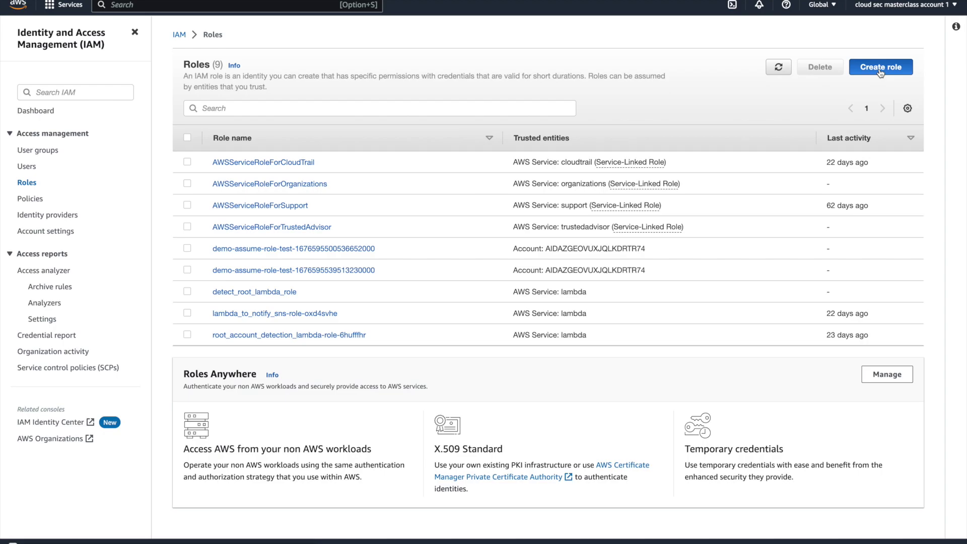
{"action": "left_click", "coordinate": [880, 70]}
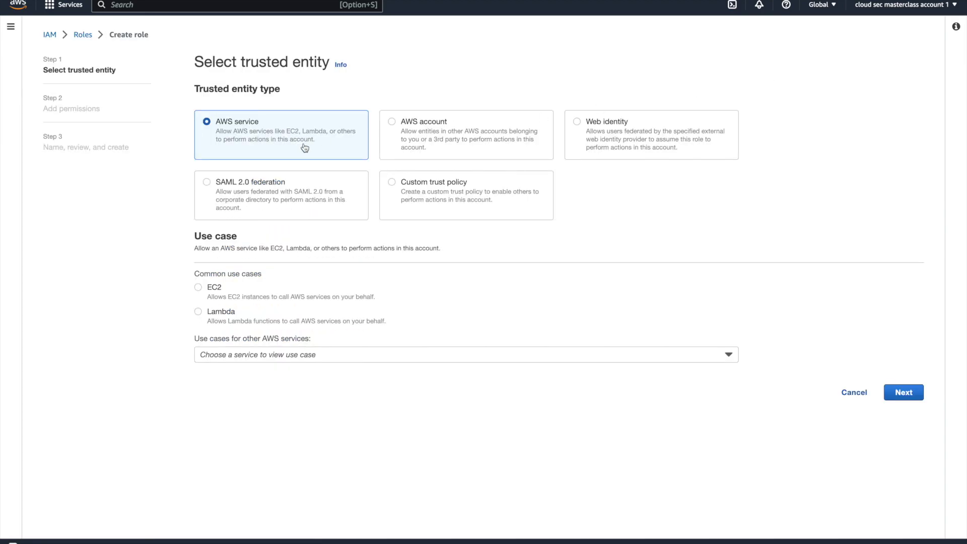
Step: Choose Lambda as the trusted service and continue to the add permissions step
{"action": "left_click", "coordinate": [222, 317]}
{"action": "left_click", "coordinate": [251, 359]}
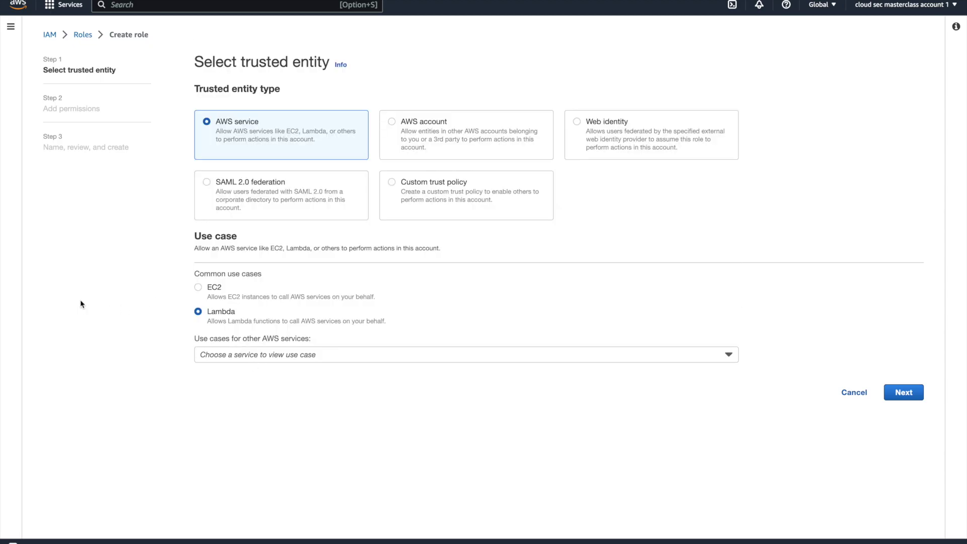
{"action": "left_click", "coordinate": [81, 304]}
{"action": "left_click", "coordinate": [906, 393]}
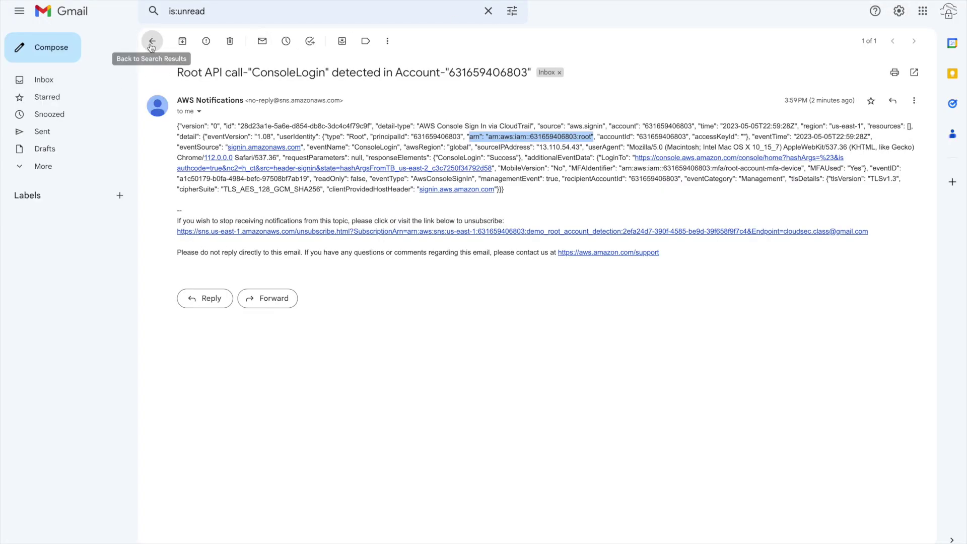
{"action": "left_click", "coordinate": [151, 43]}
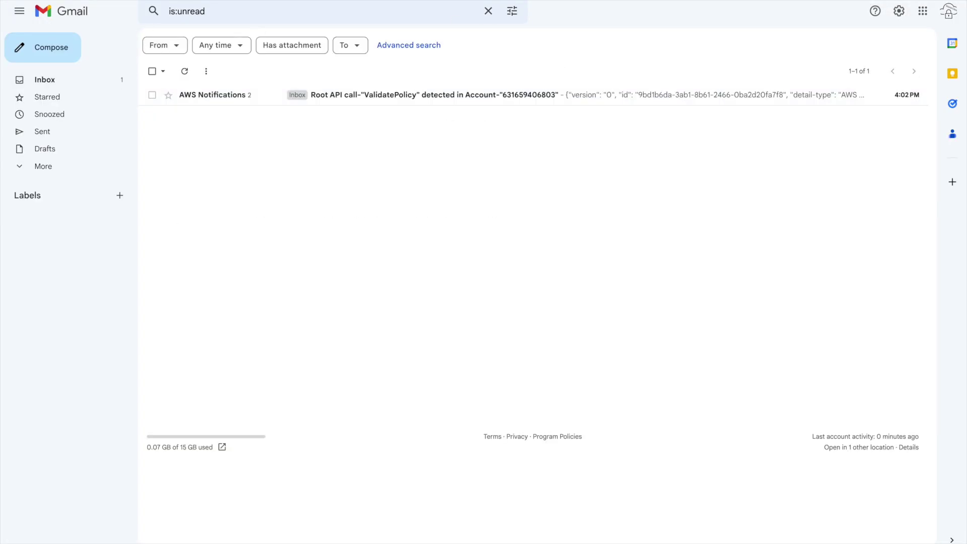
Step: Open the ValidatePolicy alert and inspect its subject and body from mfaAuthenticated onward
{"action": "left_click", "coordinate": [422, 98]}
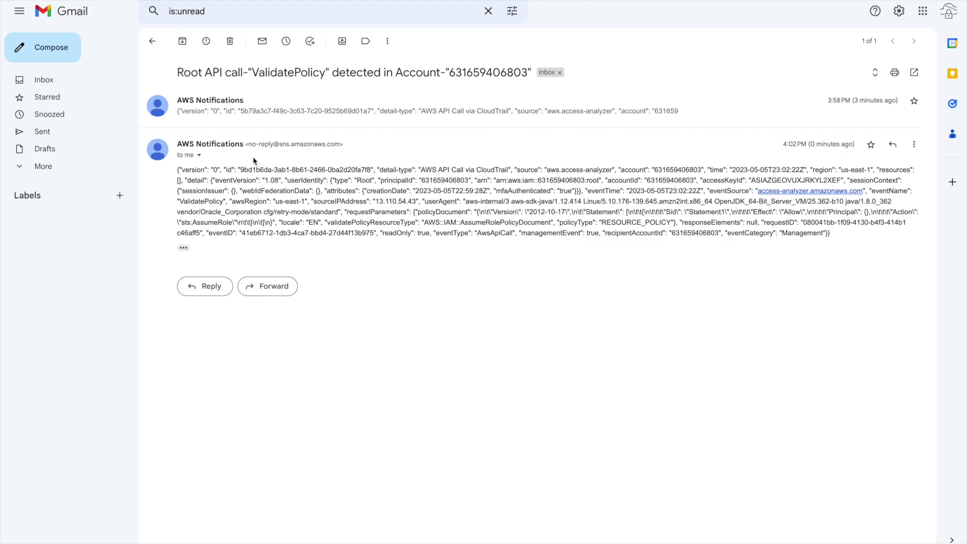
{"action": "double_click", "coordinate": [289, 72]}
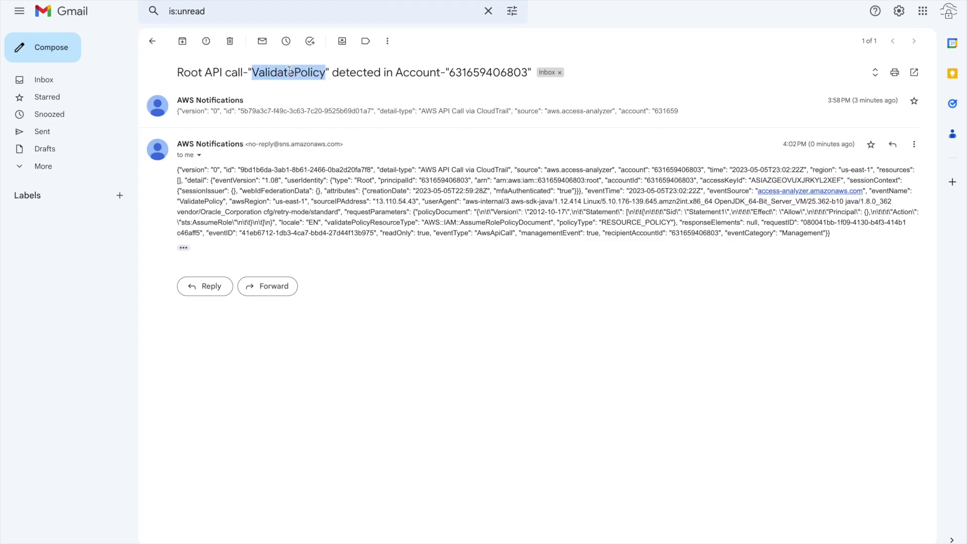
{"action": "left_click", "coordinate": [265, 198]}
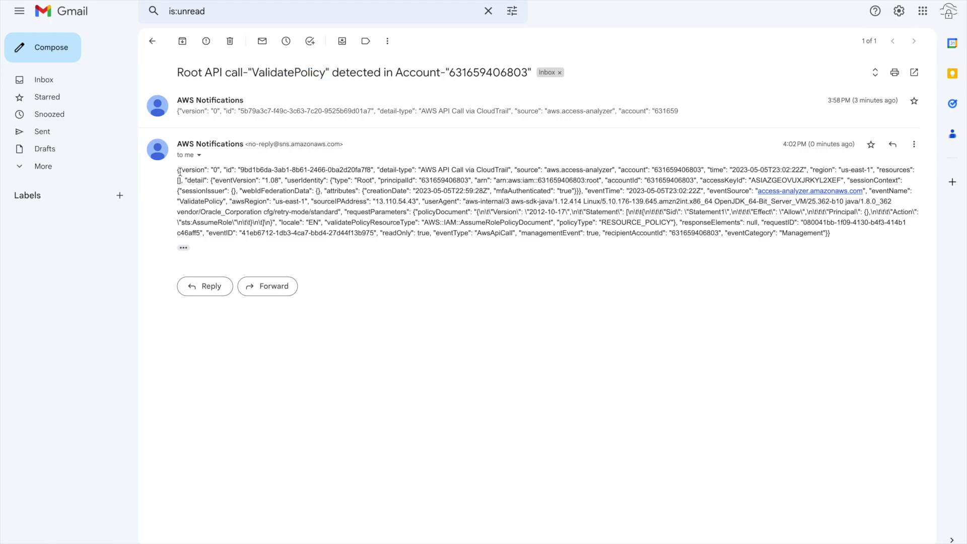
{"action": "left_click_drag", "start_coordinate": [839, 238], "coordinate": [341, 181]}
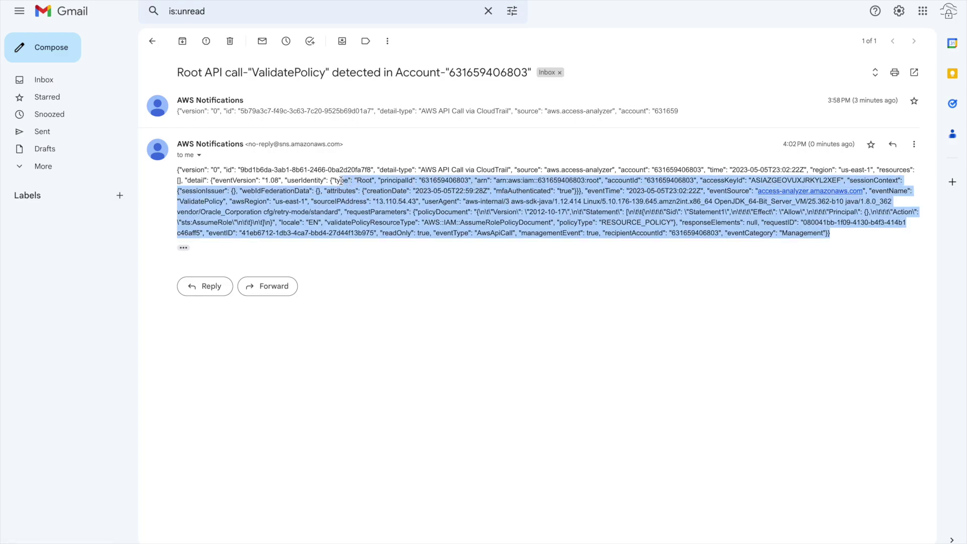